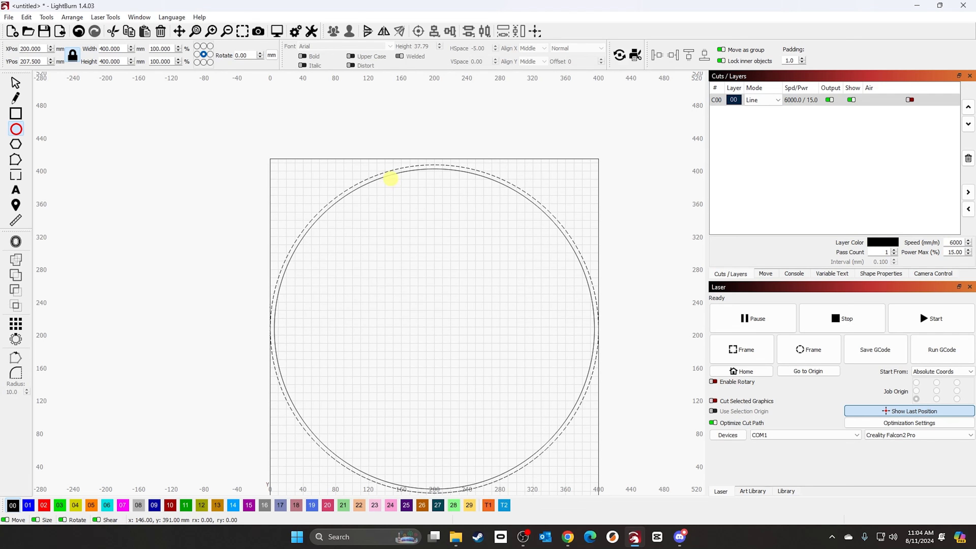
- Offset the 390 mm circle inward by 25 mm with round corners
scroll(389, 178, "up", 4)
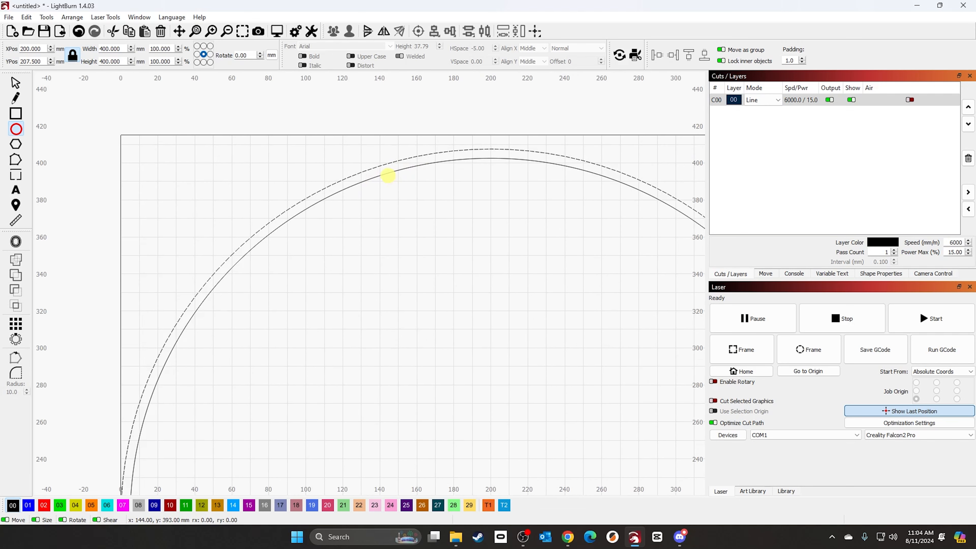
left_click(15, 82)
left_click(481, 187)
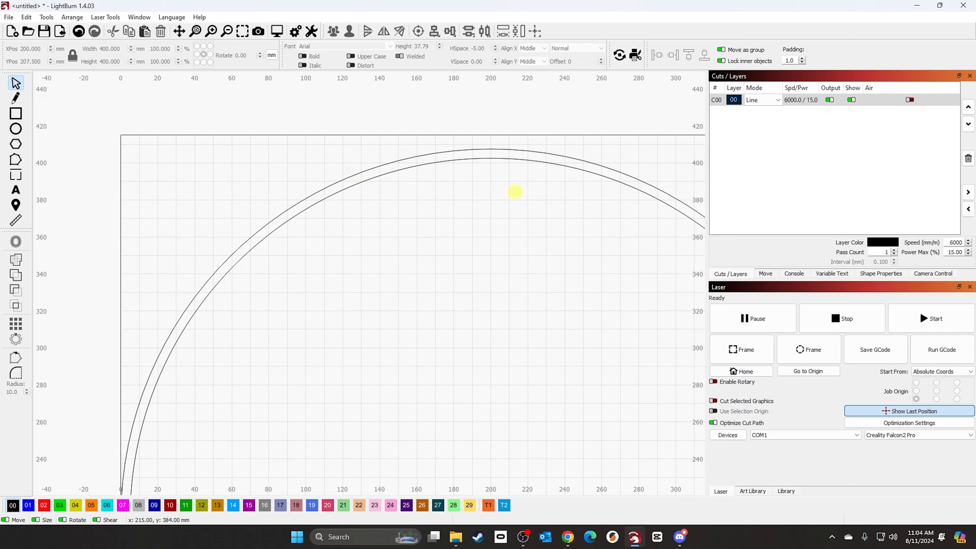
left_click(368, 179)
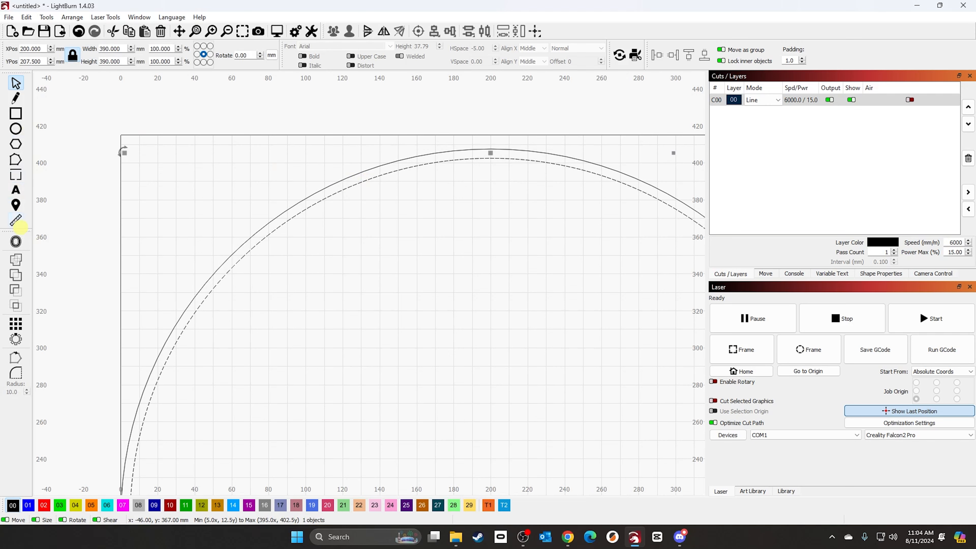
left_click(16, 241)
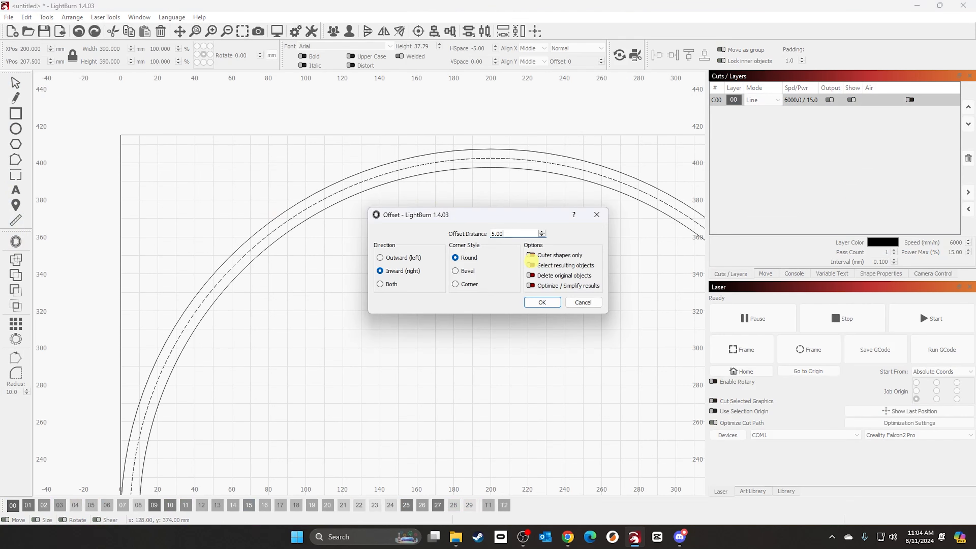
left_click_drag(536, 234, 477, 232)
type("50")
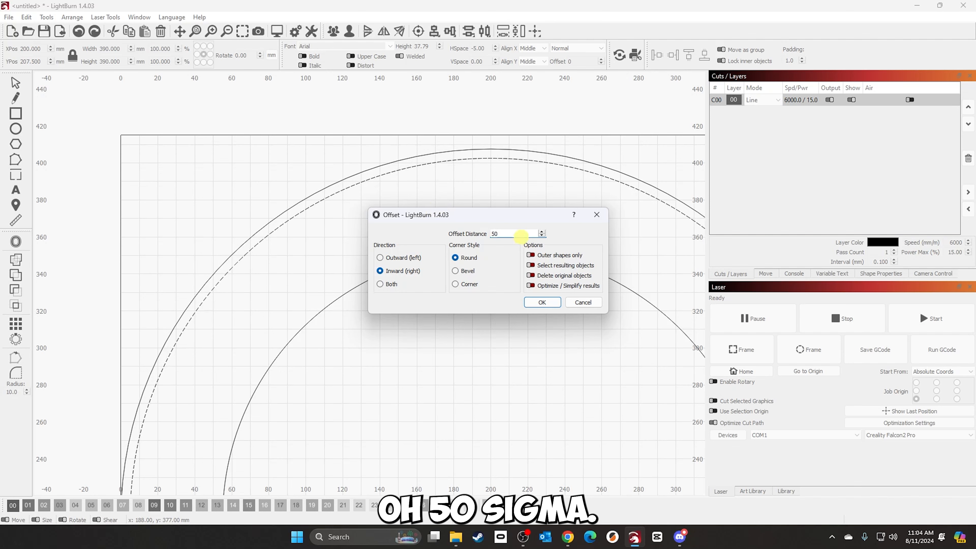
left_click_drag(521, 233, 473, 233)
type("25")
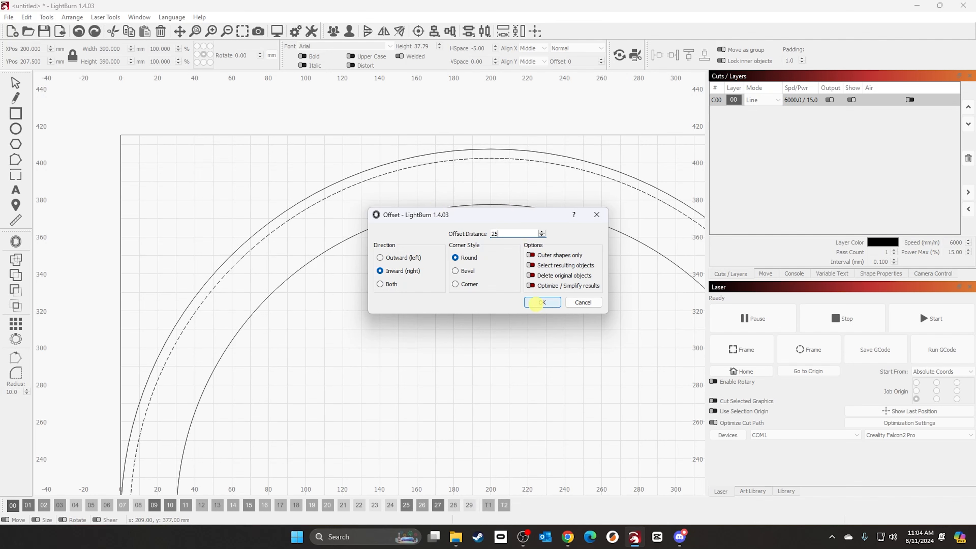
left_click(542, 302)
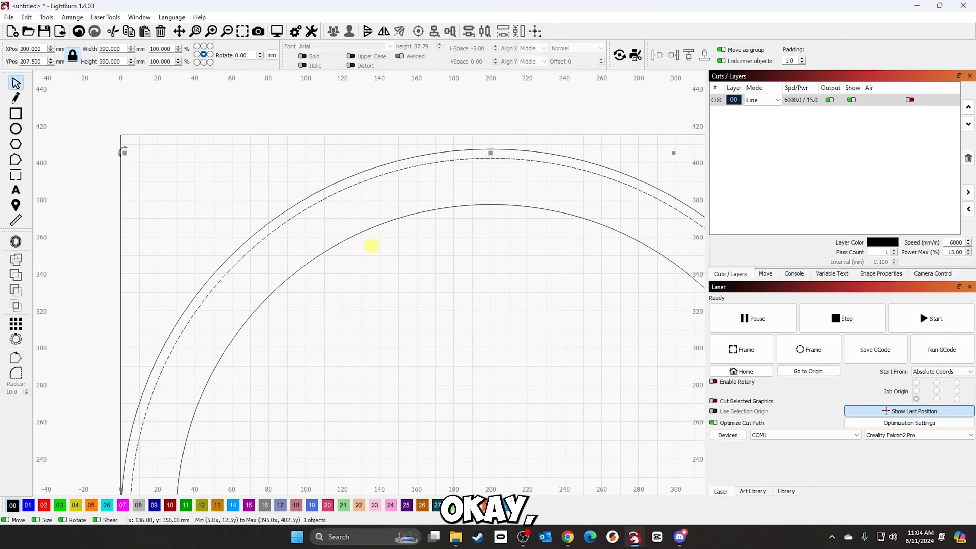
- Offset the new 340 mm inner circle inward by 5 mm
left_click(369, 231)
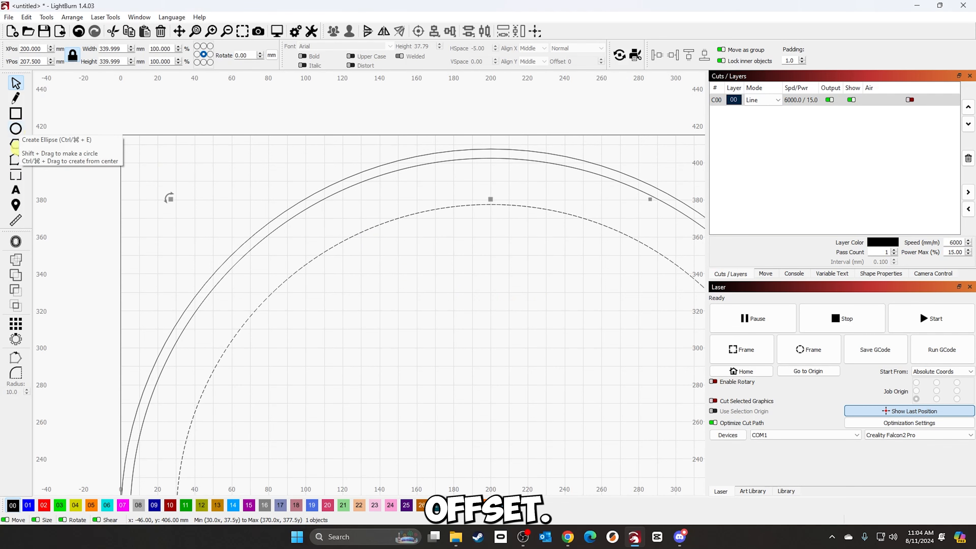
left_click(16, 241)
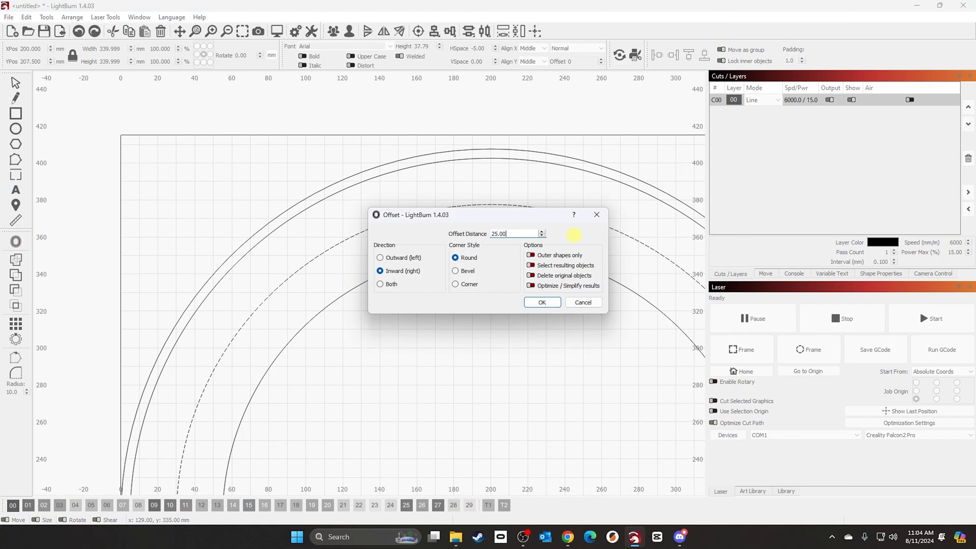
triple_click(521, 233)
type("5")
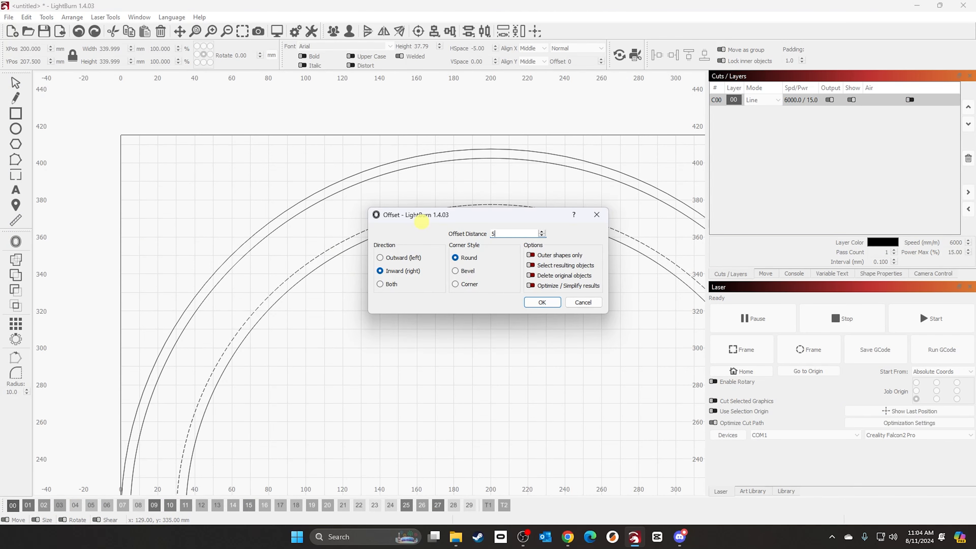
key("Return")
left_click(440, 254)
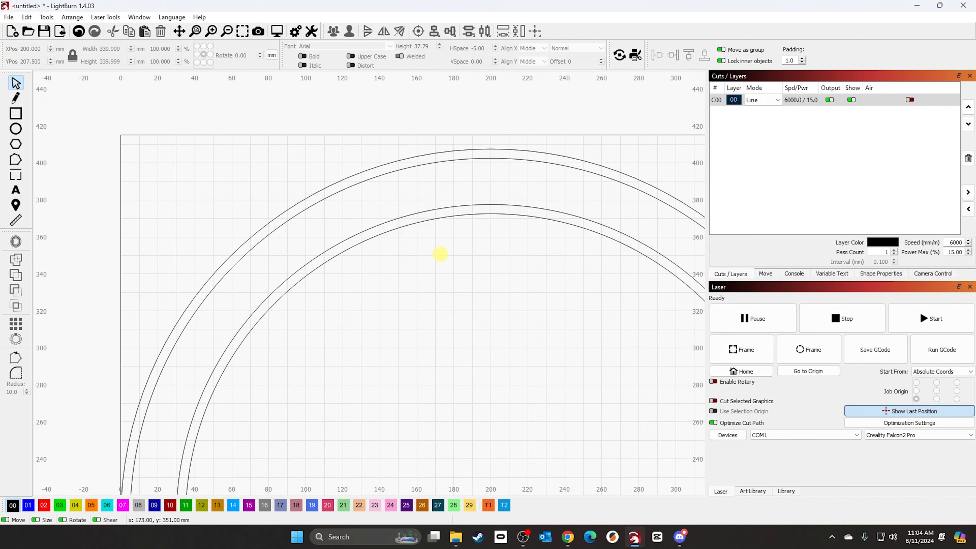
- Group the two outermost circles
scroll(381, 291, "down", 5)
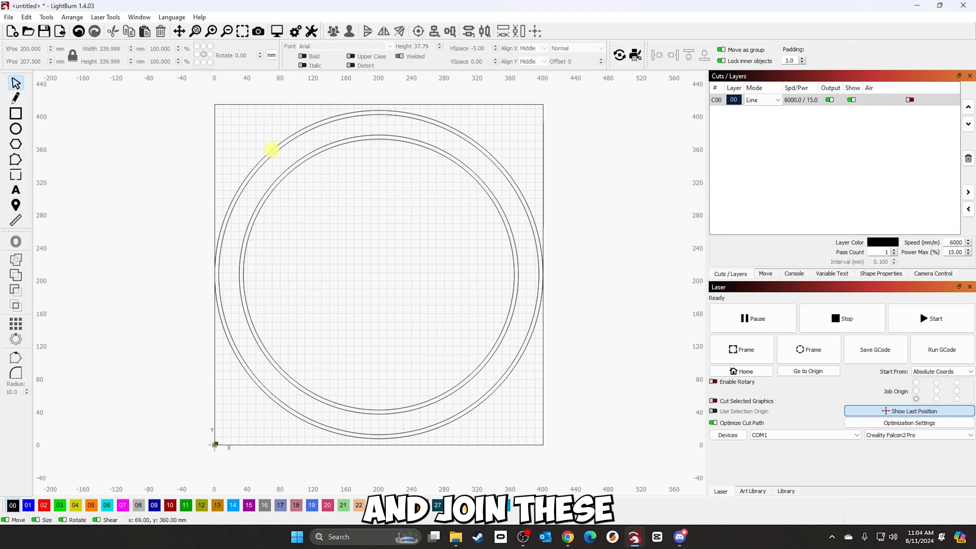
left_click(271, 149)
left_click(277, 151, "shift")
right_click(279, 152)
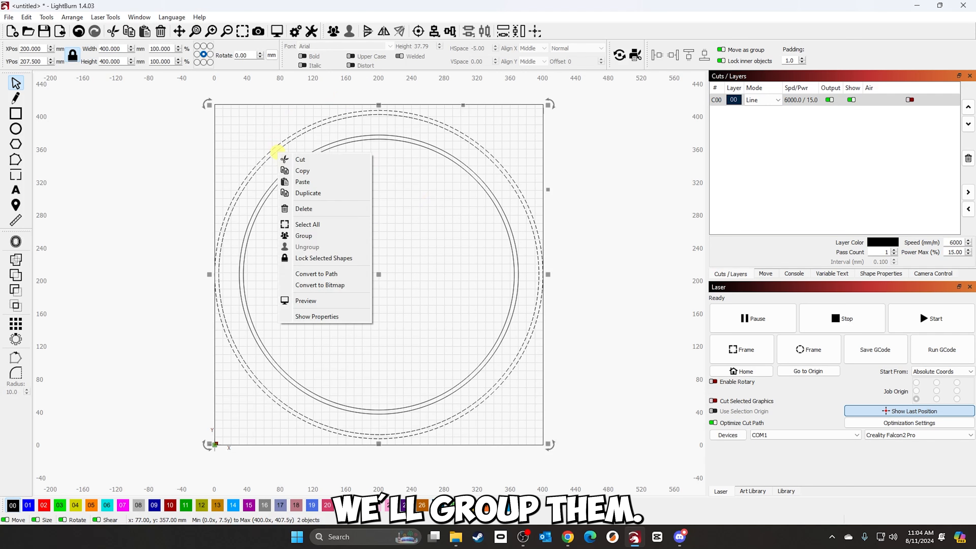
left_click(310, 235)
left_click(348, 174)
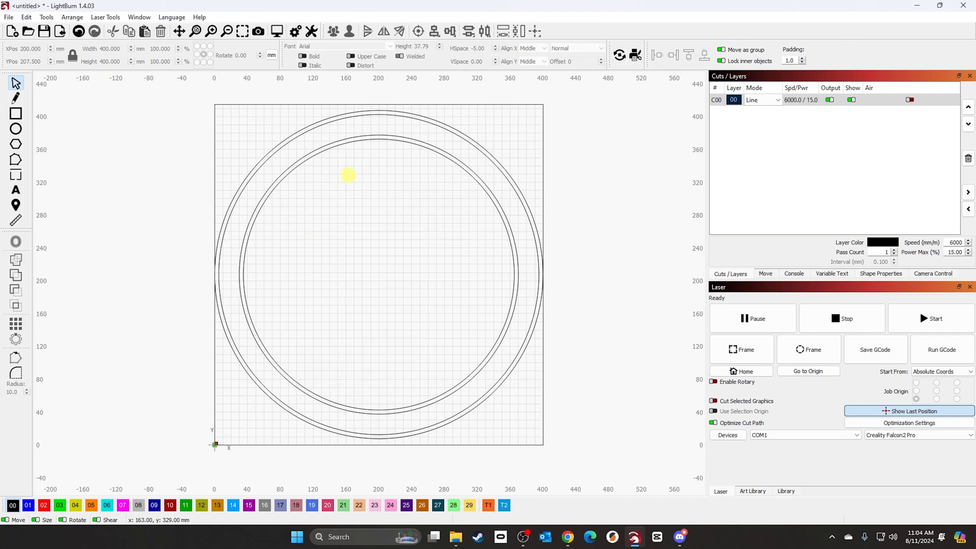
- Group the two inner circles
left_click(312, 154)
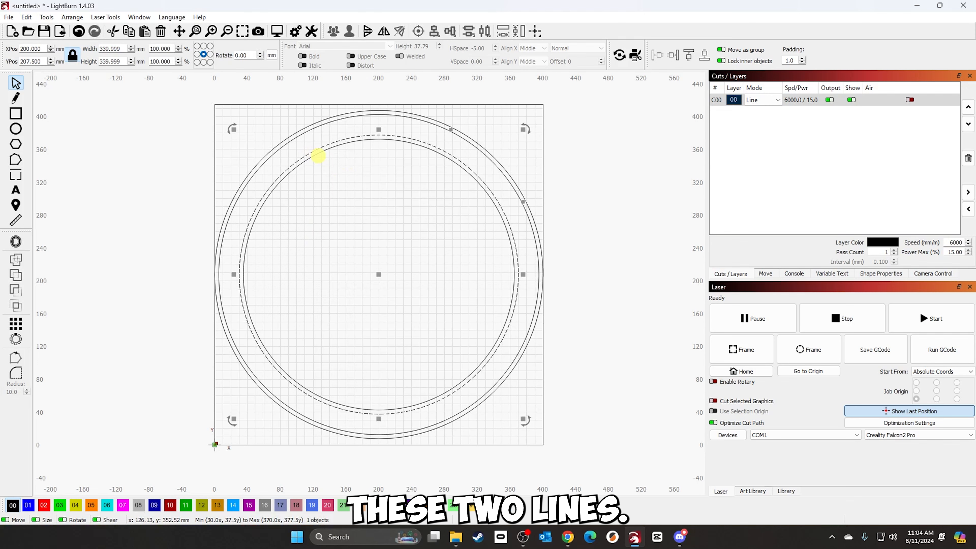
left_click(317, 156, "shift")
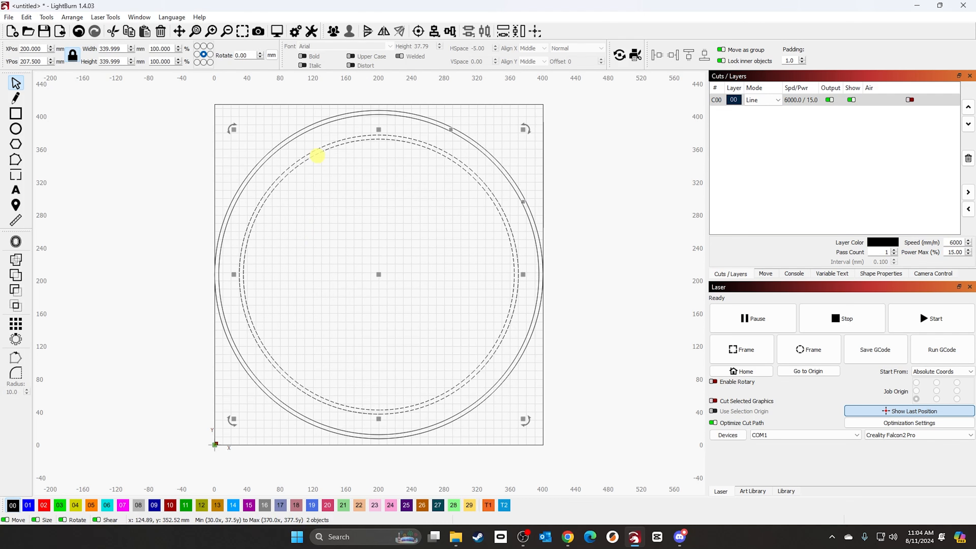
right_click(318, 155)
left_click(338, 240)
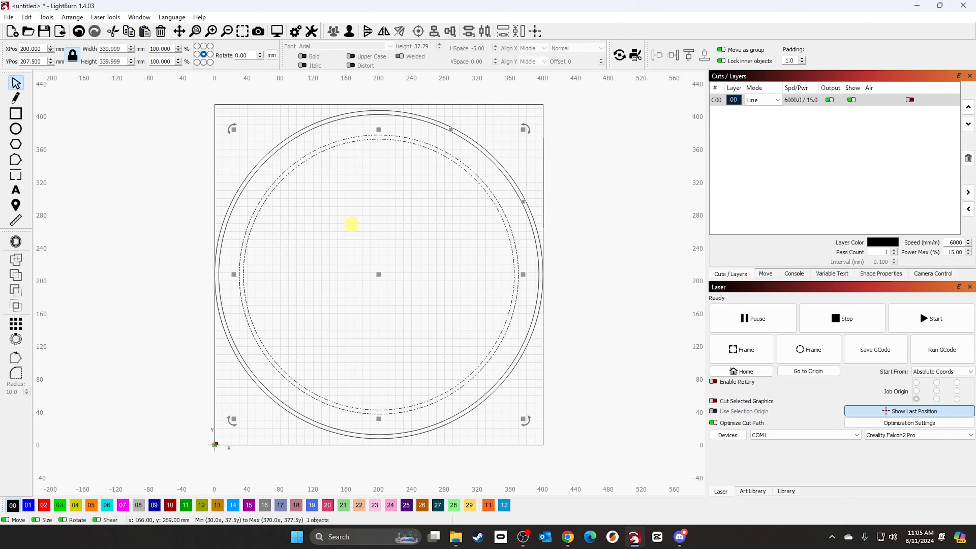
left_click(342, 196)
- Group the inner and outer circle pairs together and set the mode of layer C00 to Fill
left_click(312, 159)
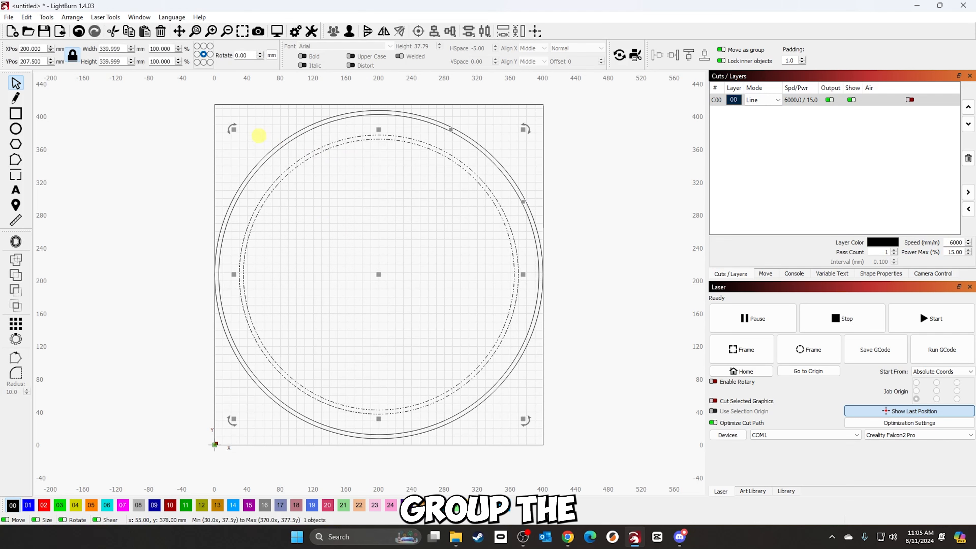
left_click(275, 151, "shift")
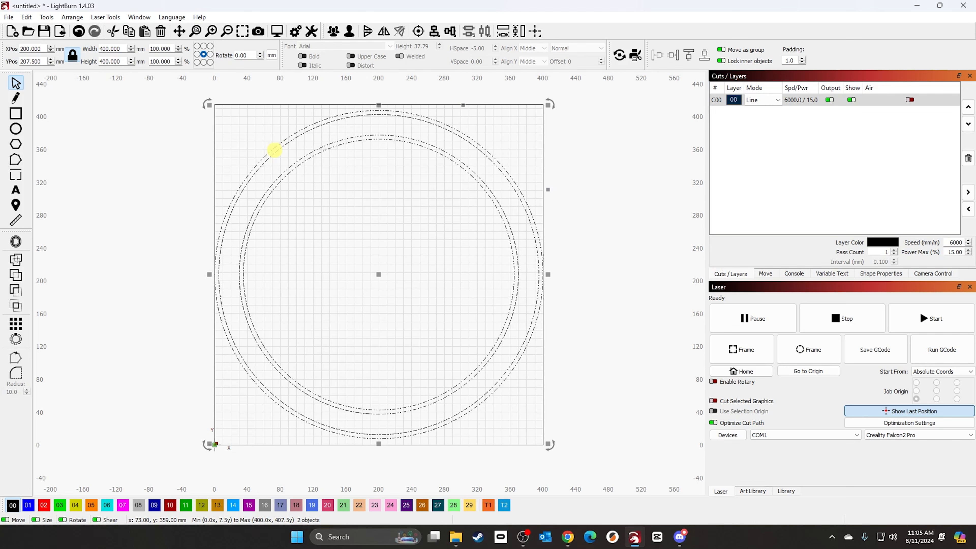
right_click(274, 151)
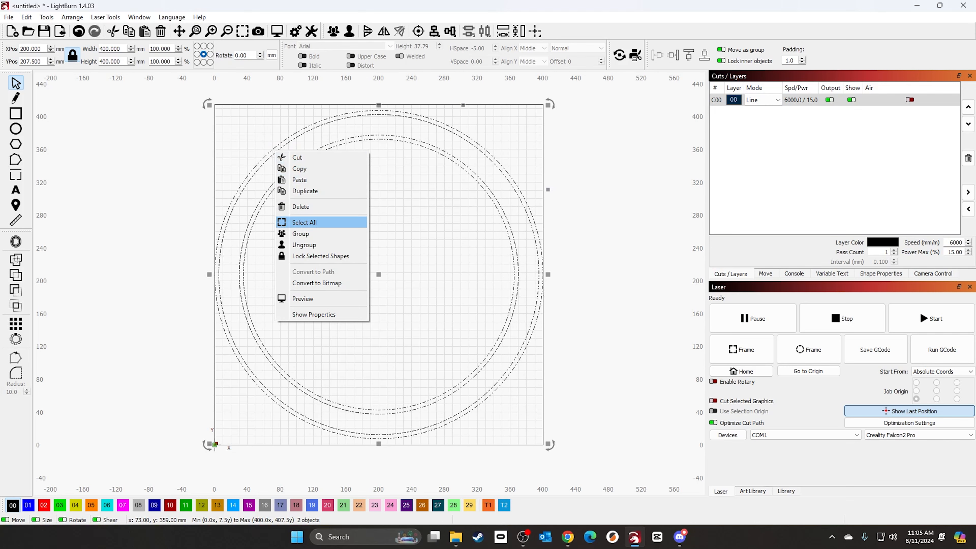
left_click(307, 232)
left_click(357, 220)
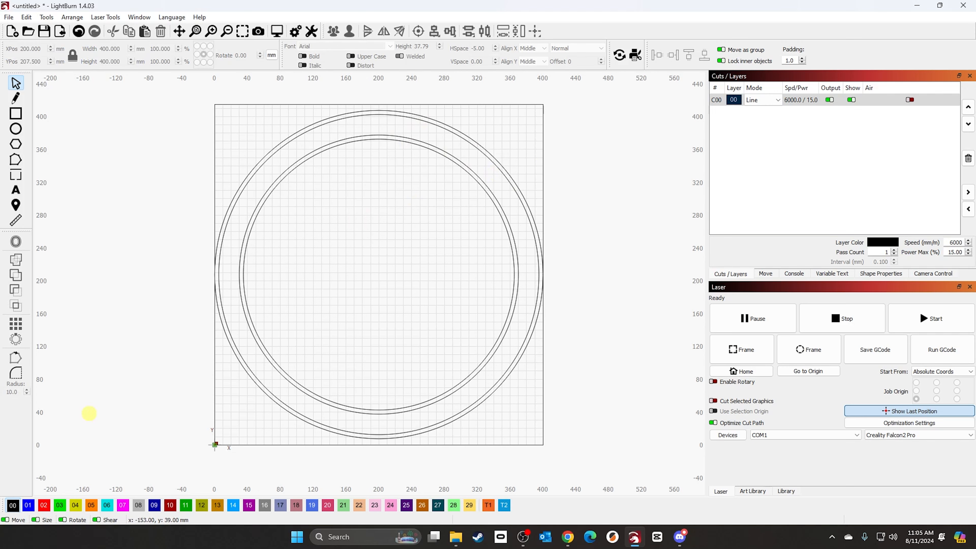
left_click(773, 100)
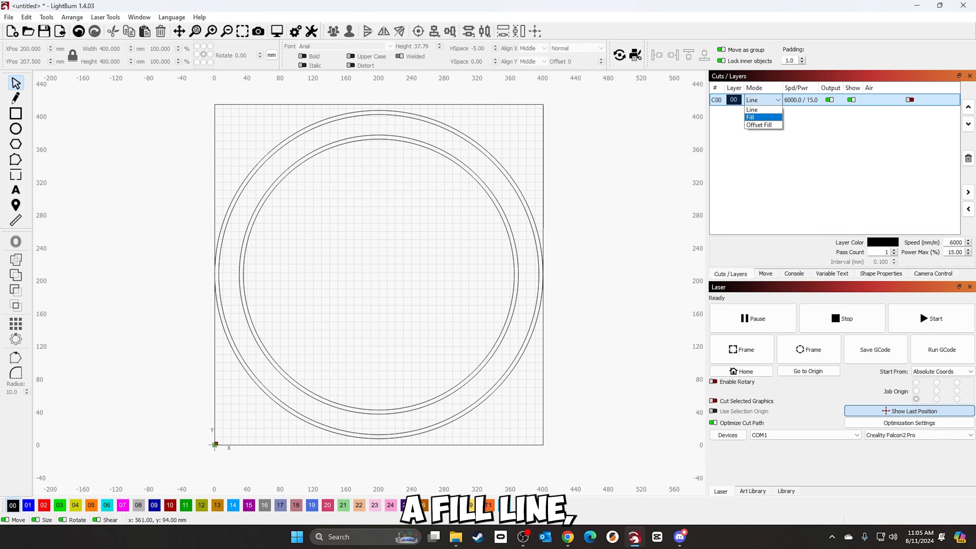
left_click(751, 117)
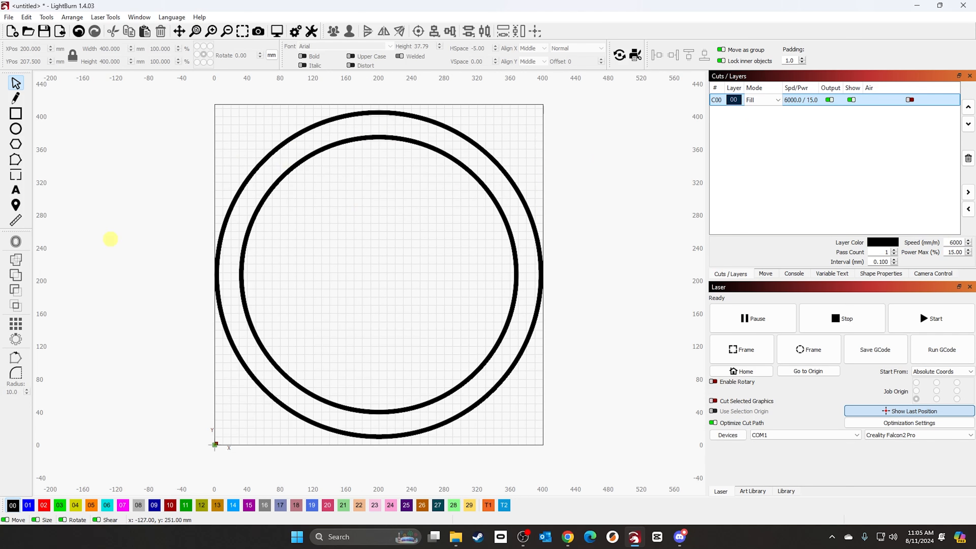
- Add the text BACKYARD beside the circles and move it onto the top of the ring band
left_click(15, 189)
left_click(115, 190)
type("B")
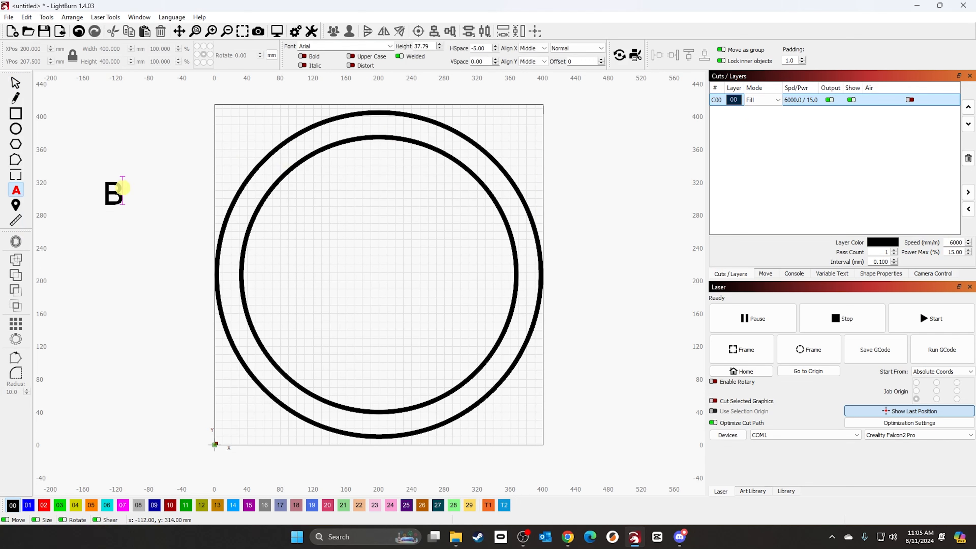
type("AC")
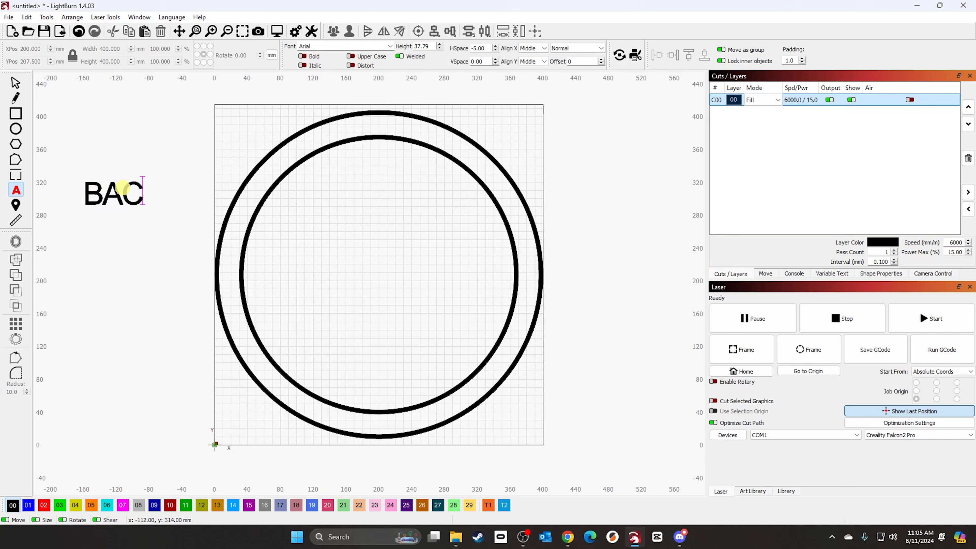
type("KYARD")
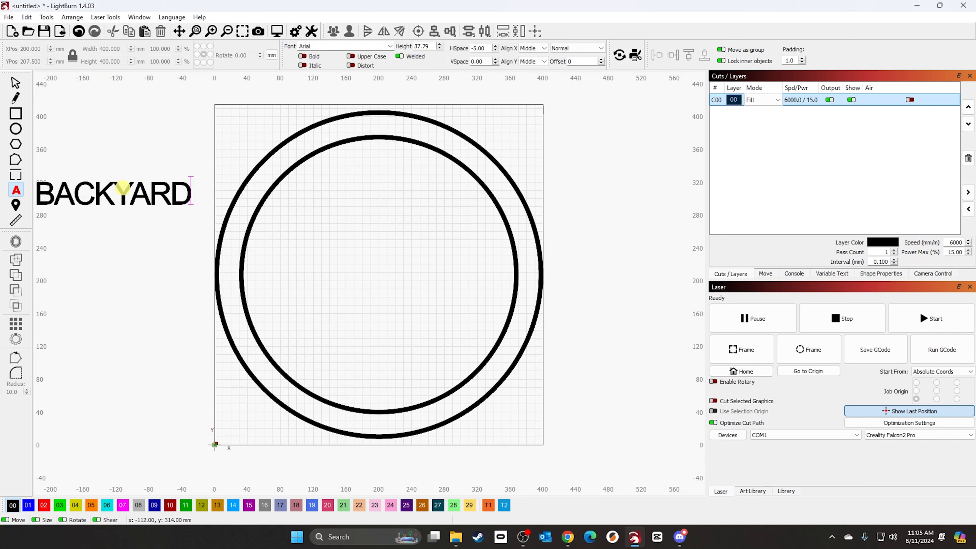
left_click(15, 82)
left_click_drag(122, 194, 391, 126)
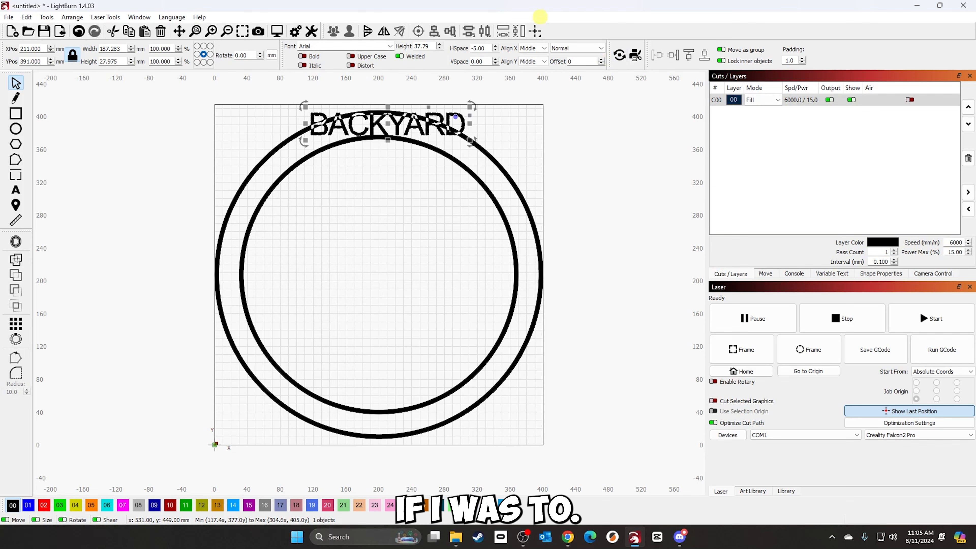
- Center the BACKYARD text on the page and raise it straight up to the top of the ring band, at Y 389.5 mm
left_click(534, 31)
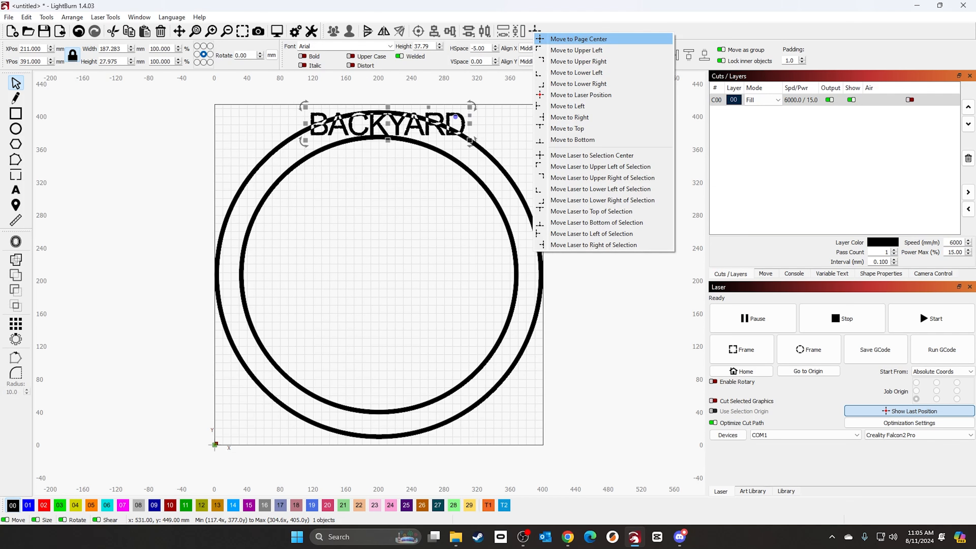
left_click(578, 39)
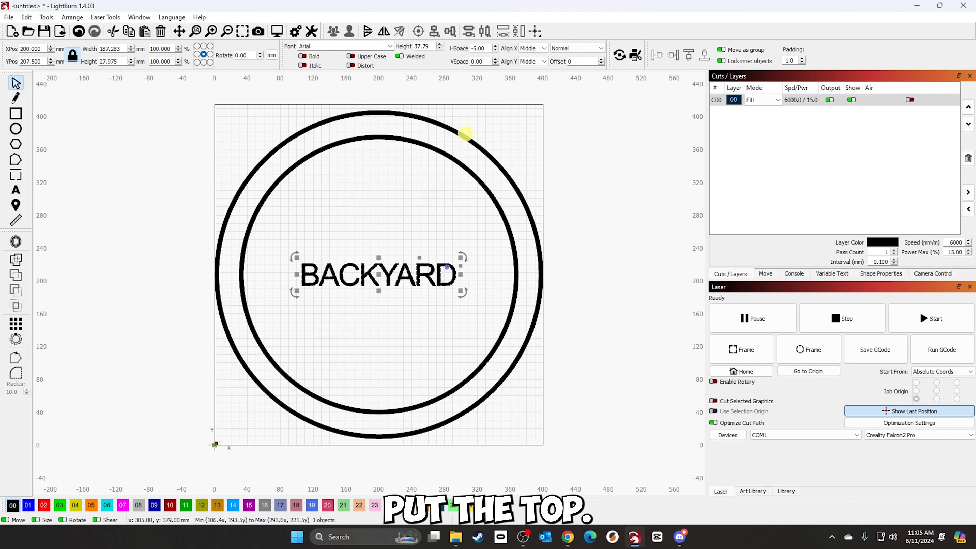
key("Up")
key("Up")
key("Up")
key("Up")
key("Up")
key("Up")
key("Up")
key("Up")
key("Up")
key("Up")
key("Up")
key("Up")
key("Up")
key("Up")
key("Up")
key("Up")
key("Up")
key("Up")
key("Up")
key("Up")
key("Up")
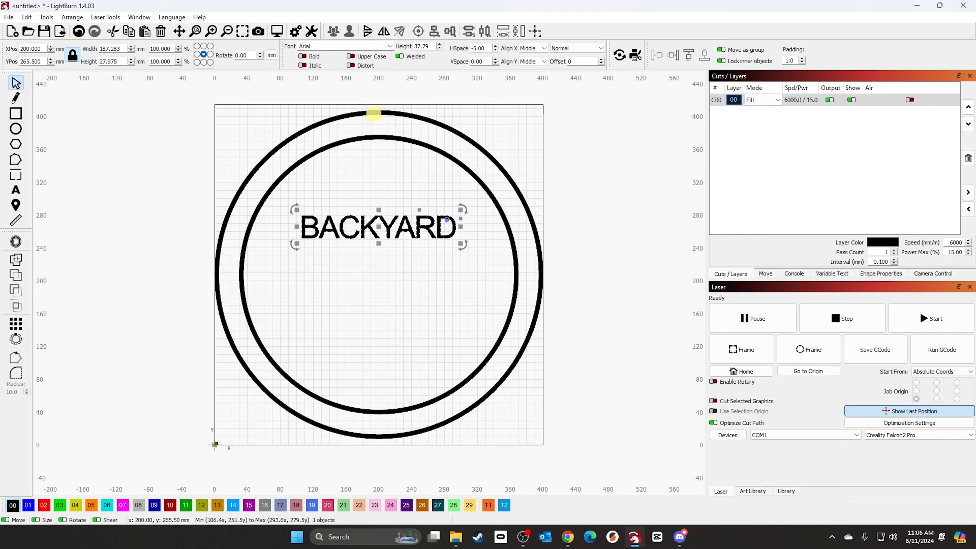
key("Up")
key("Up")
key("Up")
key("Up")
key("Up")
key("Up")
key("Up")
key("Up")
key("Up")
key("Up")
key("Up")
key("Up")
key("Up")
key("Up")
key("Up")
key("Up")
key("Up")
key("Up")
key("Up")
key("Up")
scroll(374, 113, "up", 3)
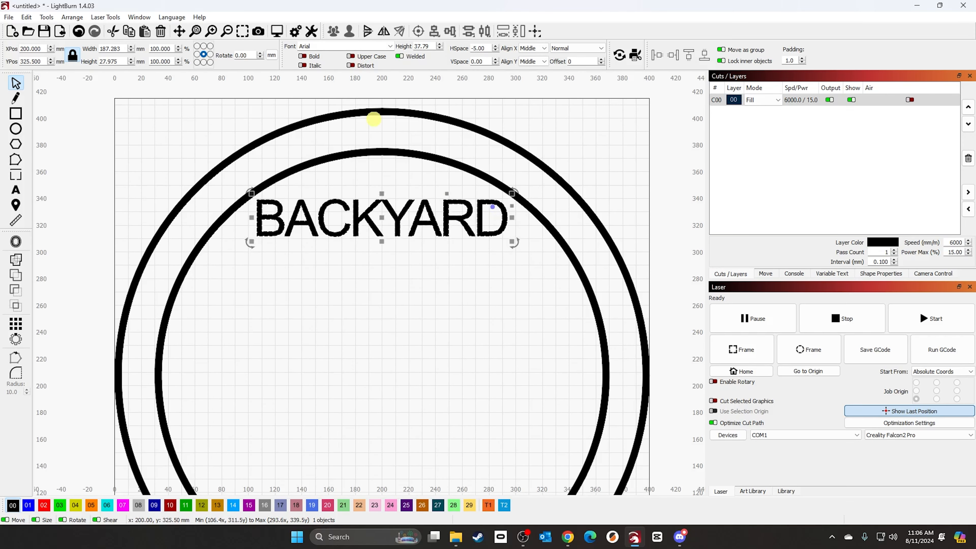
key("Up")
key("Up")
key("Up")
key("Up")
key("Up")
key("Up")
key("Up")
key("Up")
key("Up")
key("Up")
key("Up")
key("Up")
key("Up")
key("Up")
key("Up")
key("Up")
key("Up")
key("Up")
key("Up")
key("Up")
scroll(374, 119, "up", 1)
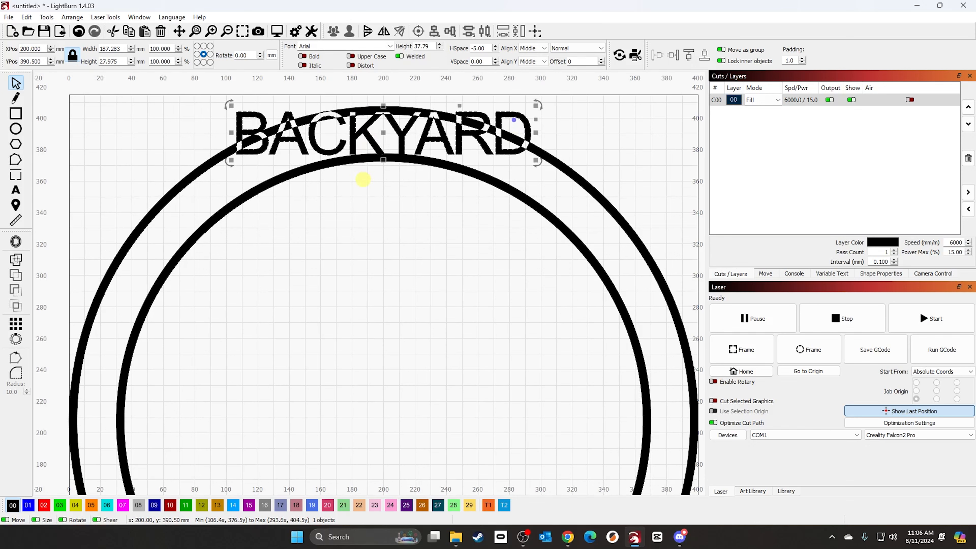
key("Down")
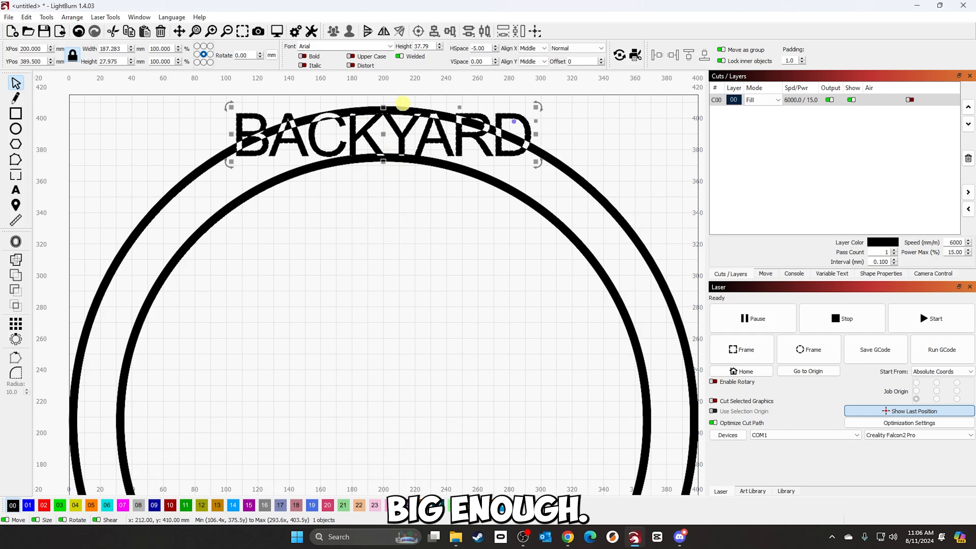
- Increase the text height of BACKYARD to 42.79 mm
left_click(439, 44)
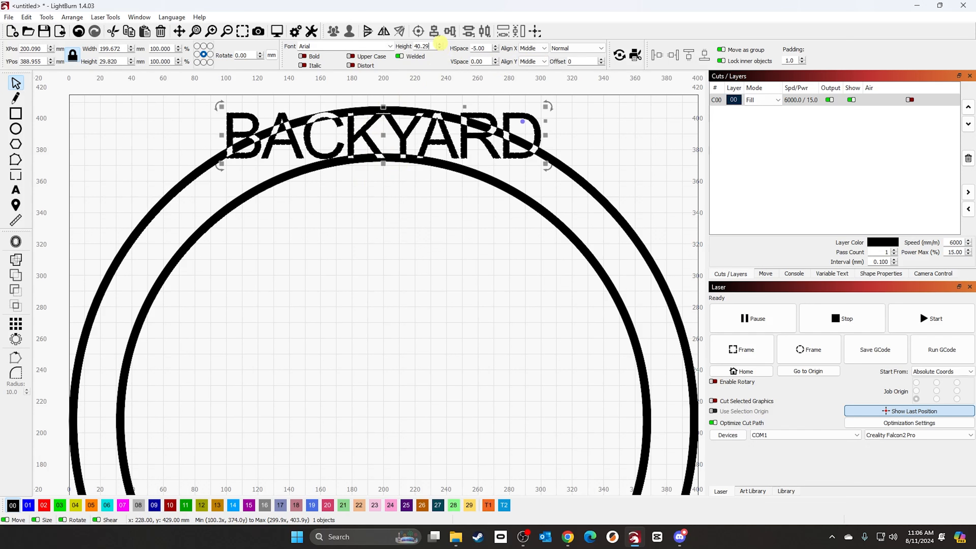
left_click(439, 44)
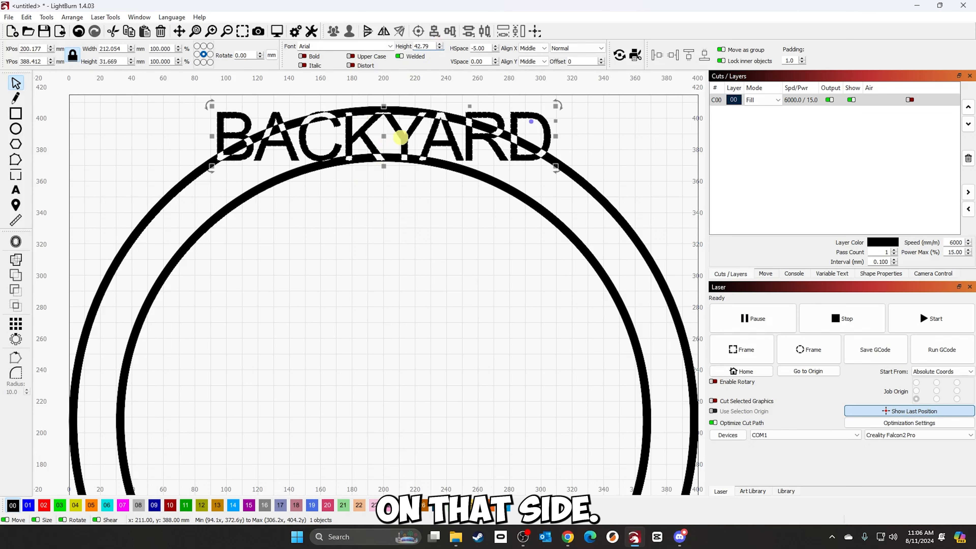
- Nudge BACKYARD up to Y 389.412 mm and bend it into an arc that follows the top of the ring band
left_click(609, 144)
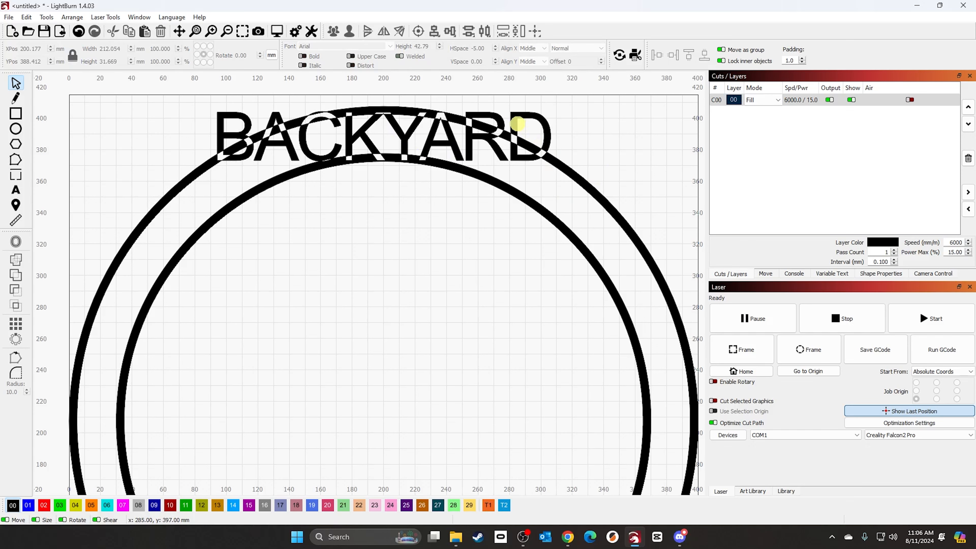
left_click(520, 123)
key("Up")
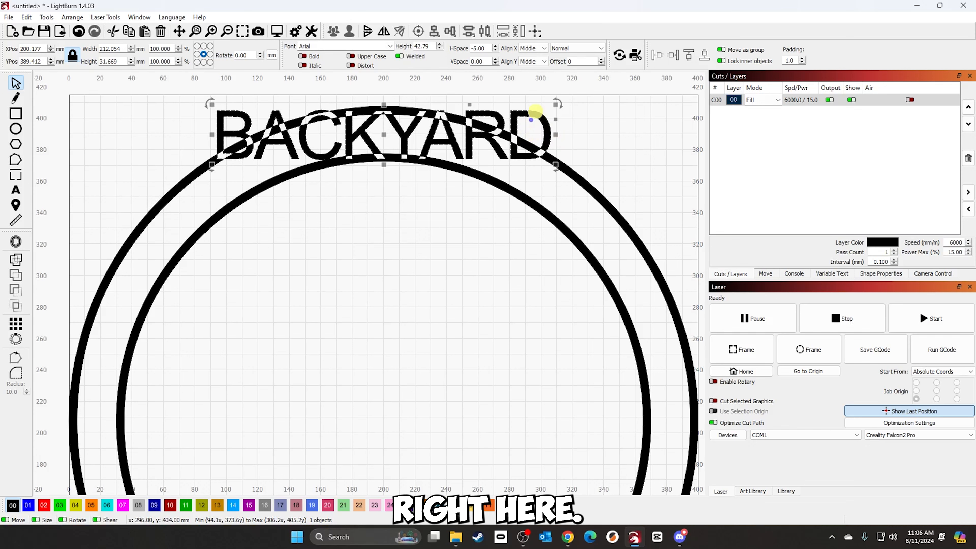
left_click_drag(532, 120, 532, 159)
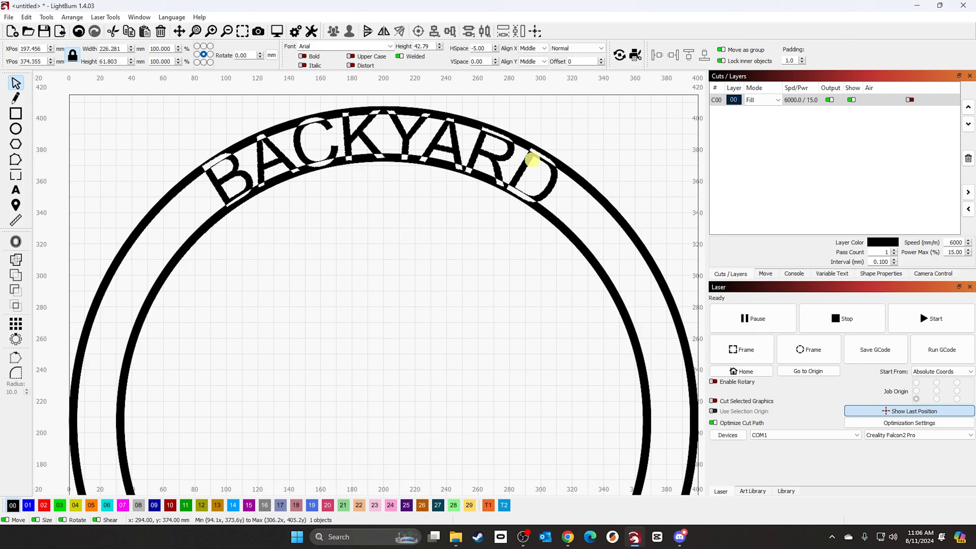
left_click_drag(532, 159, 532, 158)
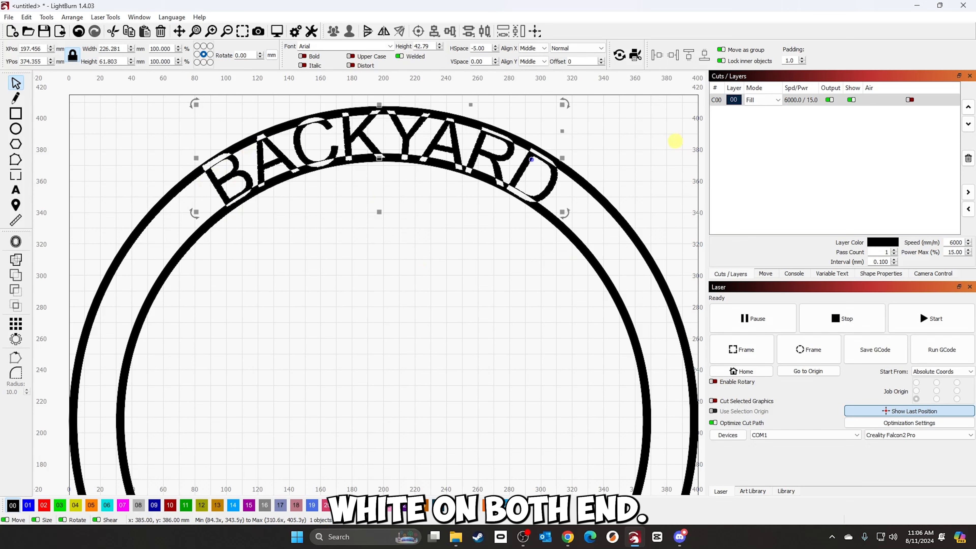
left_click(669, 145)
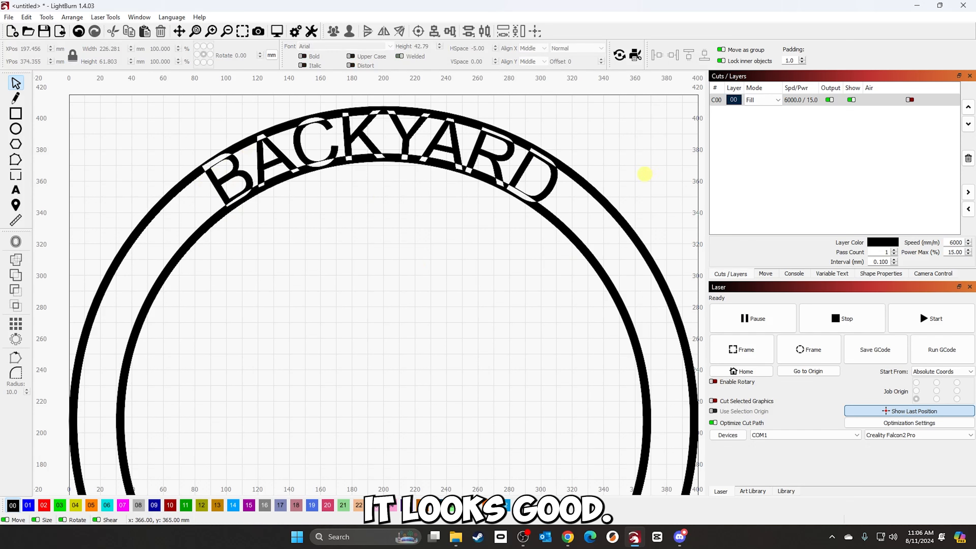
- Weld the arched BACKYARD text together with the double rings into one shape
left_click(551, 185)
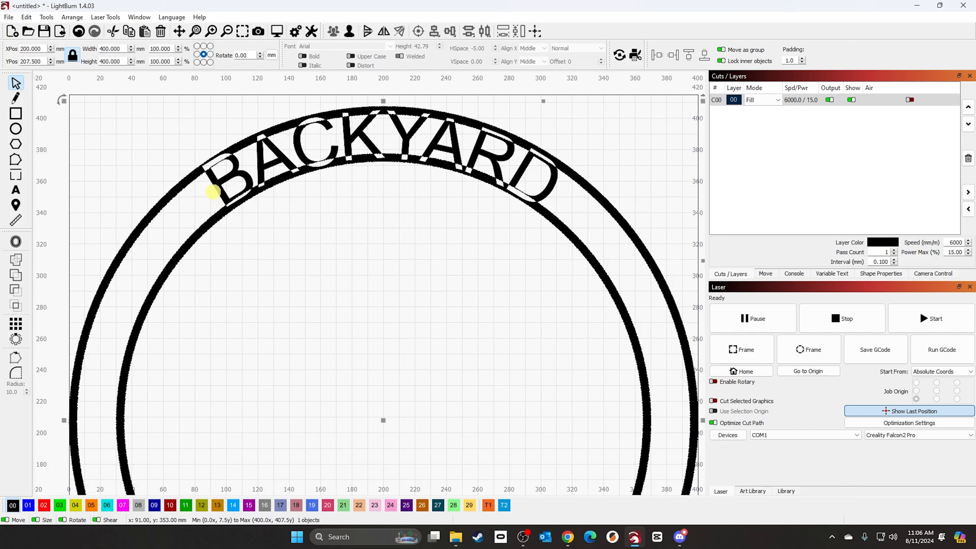
left_click(218, 190)
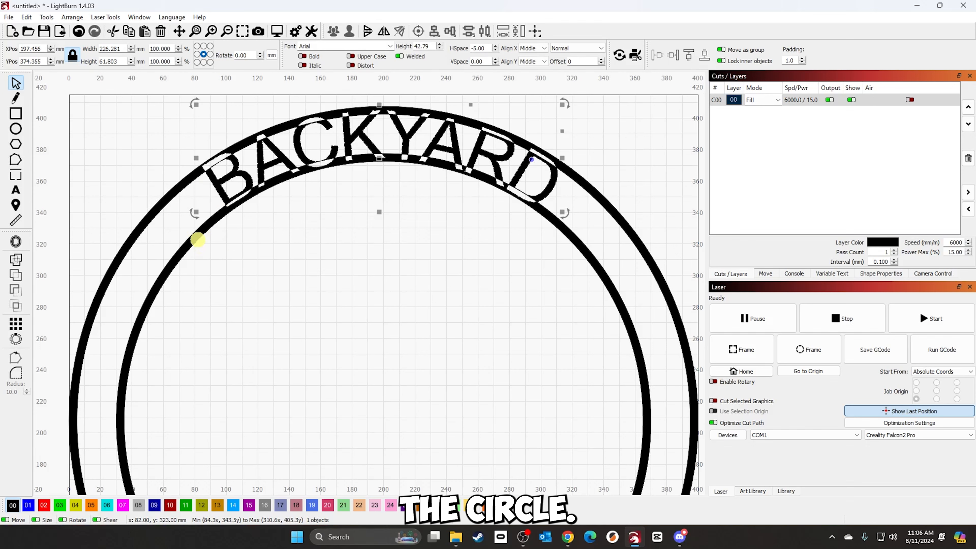
left_click(199, 240, "shift")
left_click(15, 259)
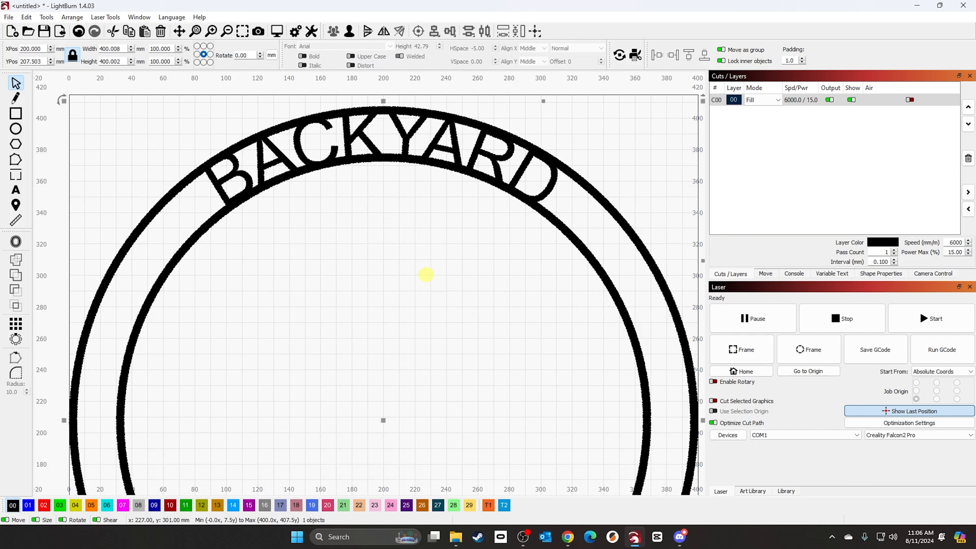
- Add the text PATIO & GRILL inside the circle
scroll(422, 284, "down", 3)
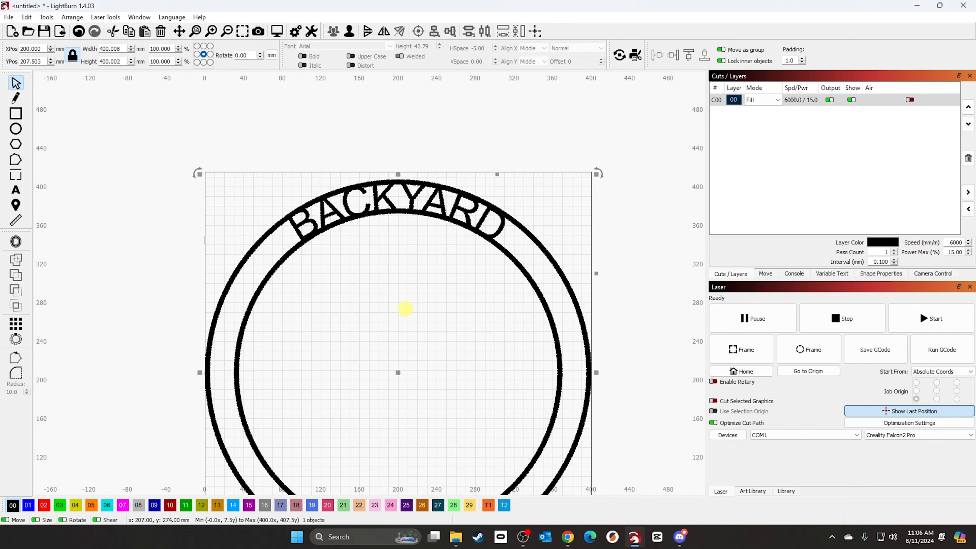
left_click_drag(396, 320, 387, 233)
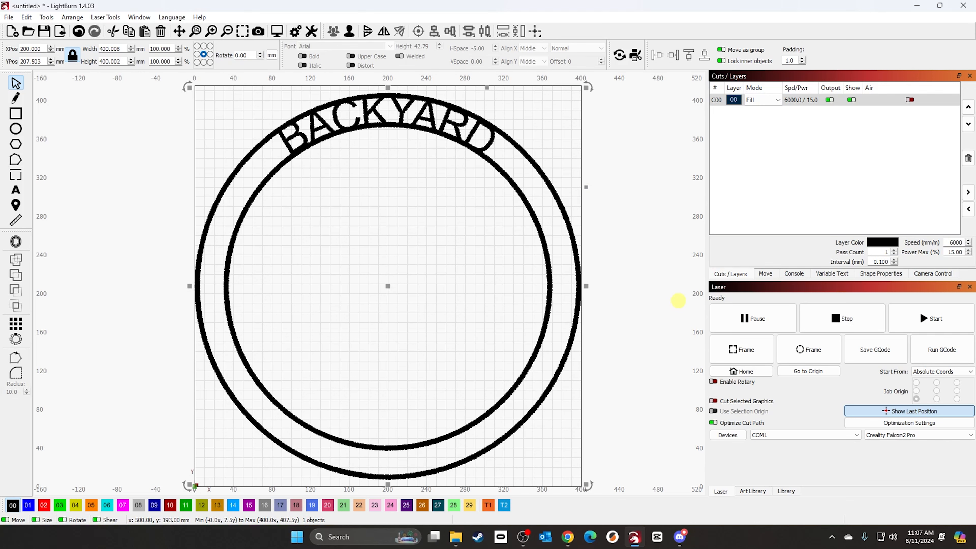
left_click(342, 272)
left_click(15, 189)
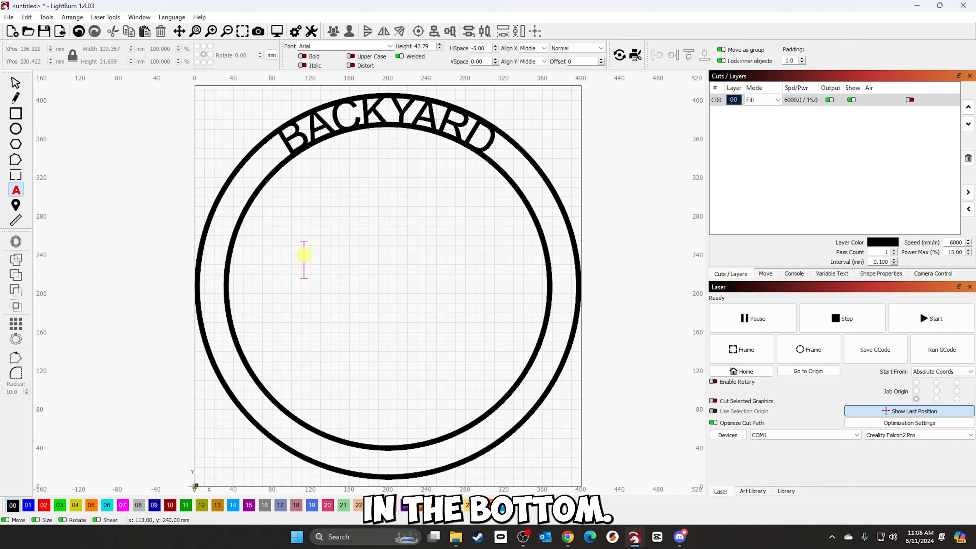
left_click(304, 255)
type("Pat")
key("BackSpace")
key("BackSpace")
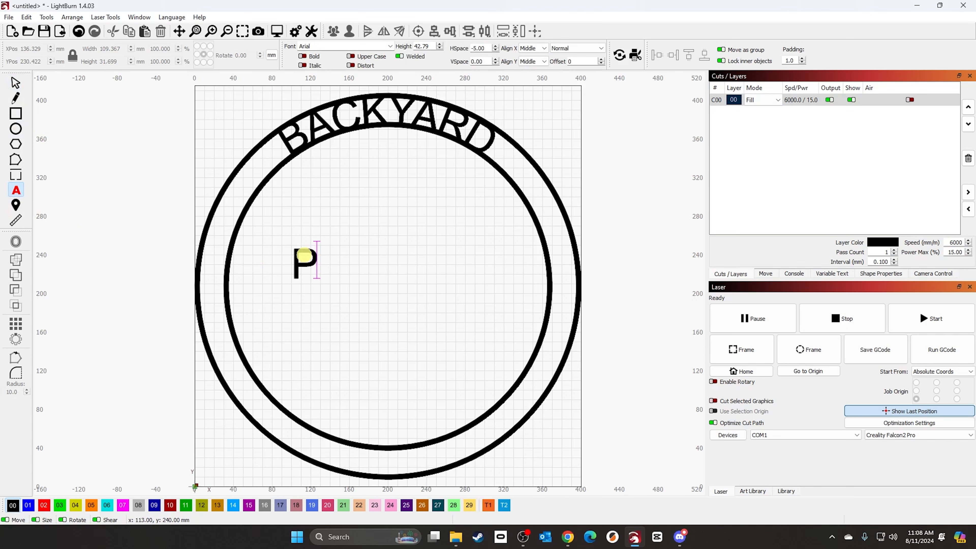
type("AT")
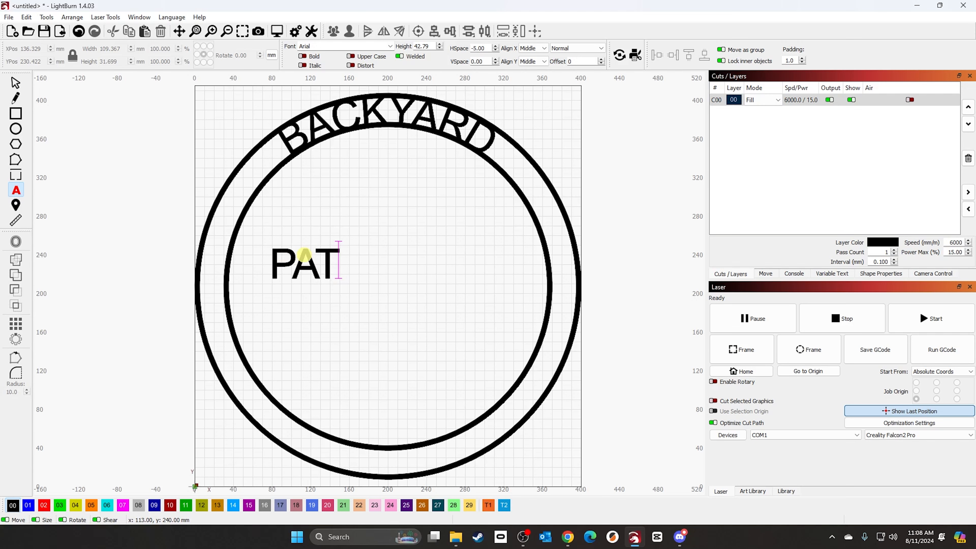
type("IO & GR")
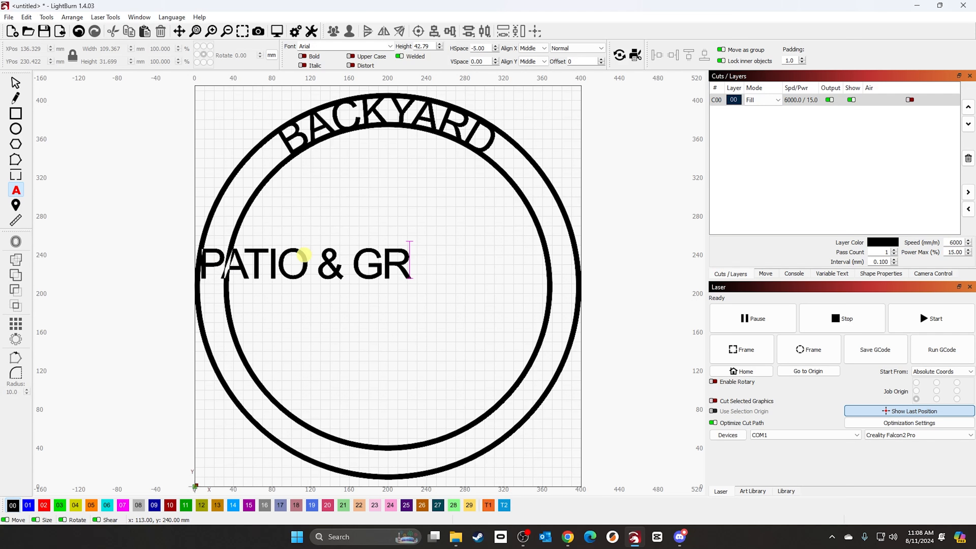
type("ILL")
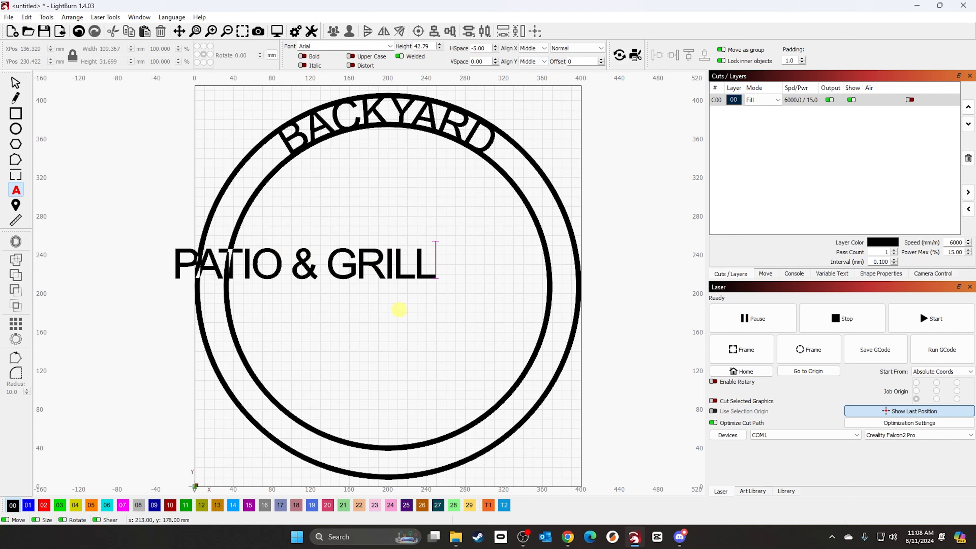
left_click(14, 82)
left_click(124, 216)
- Move the PATIO & GRILL text to the page center
left_click(343, 265)
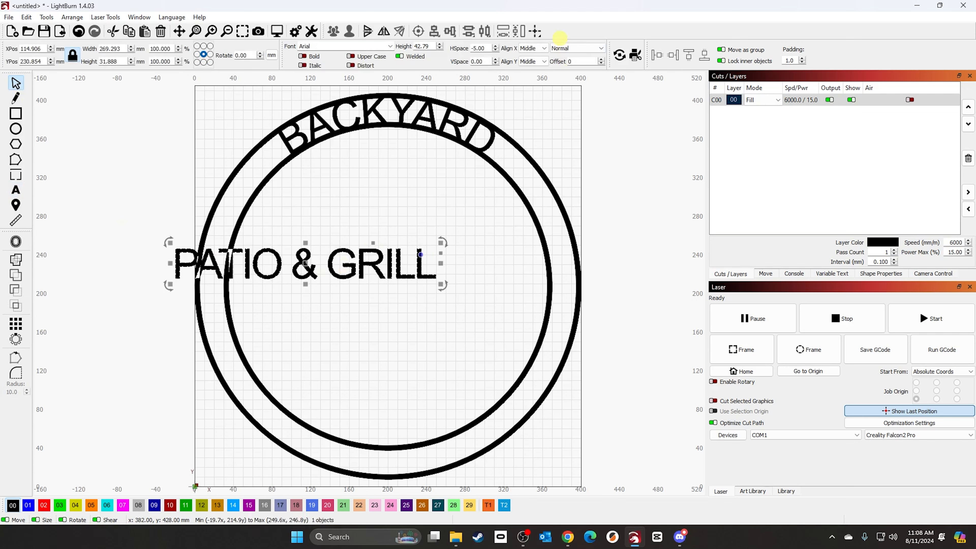
left_click(536, 31)
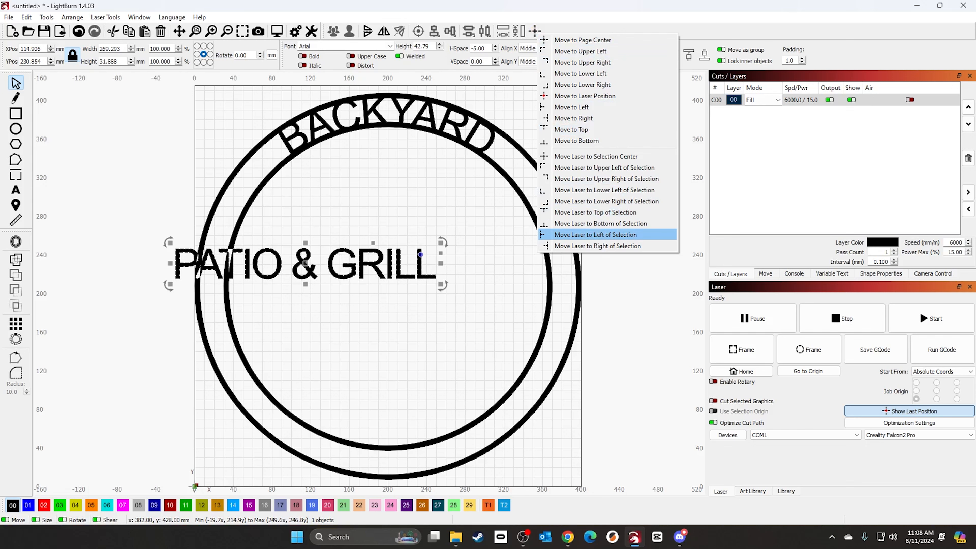
left_click(626, 225)
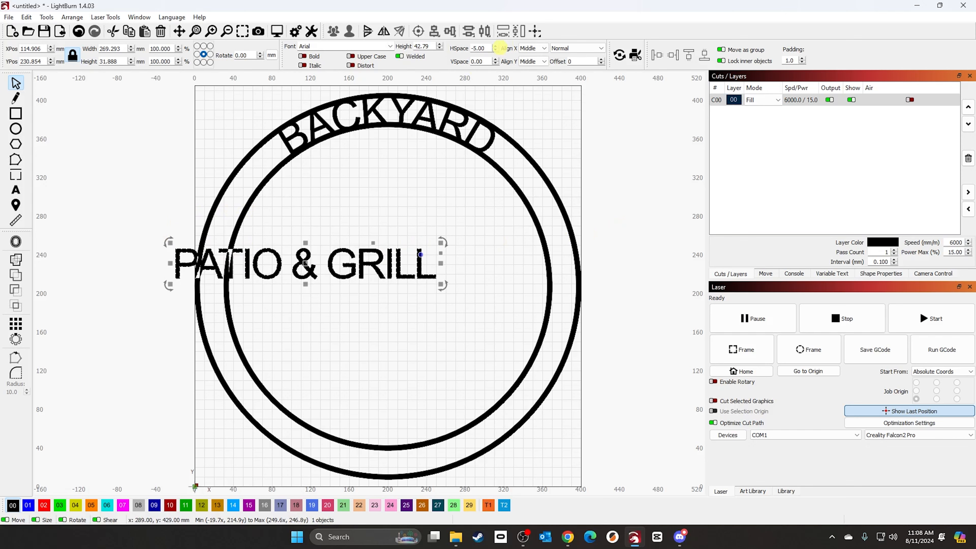
left_click(535, 30)
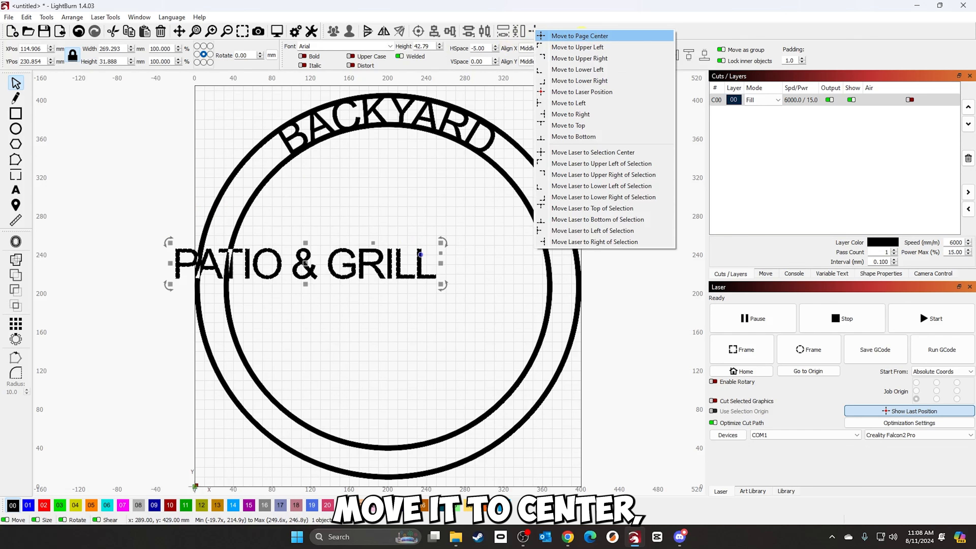
left_click(580, 36)
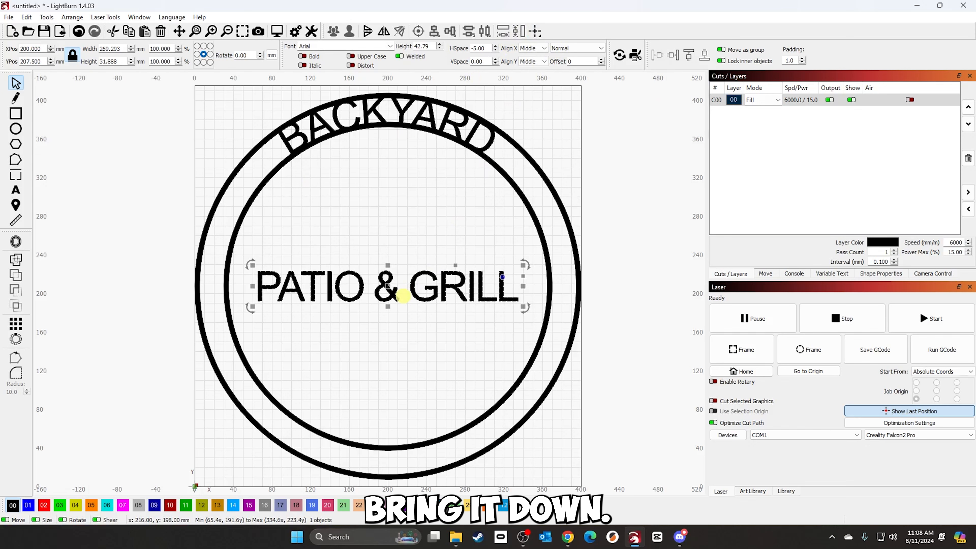
- Lower PATIO & GRILL straight down to the bottom of the ring band, at Y 25.5 mm
key("Down")
key("Down")
key("Down")
key("Down")
key("Down")
key("Down")
key("Down")
key("Down")
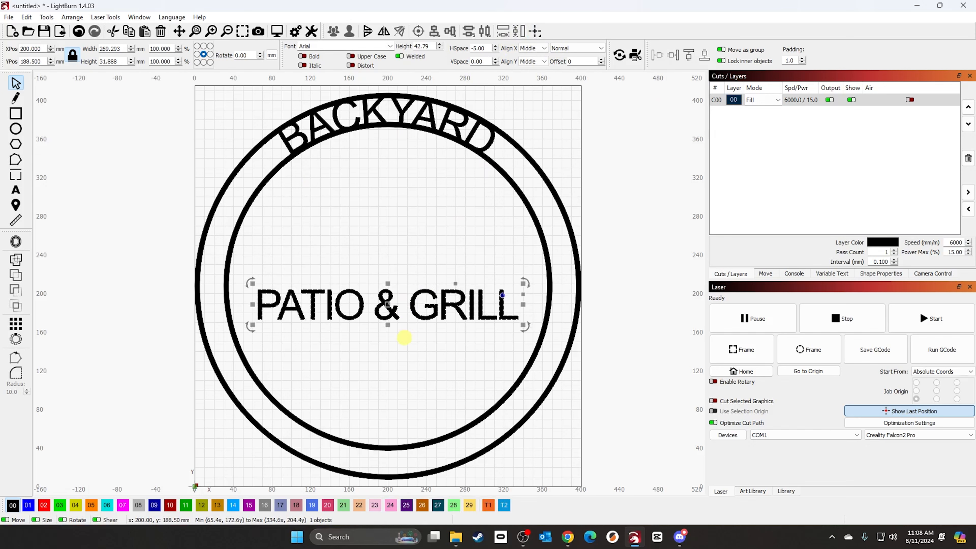
key("Down")
key("Down")
key("Down")
key("Down")
key("Down")
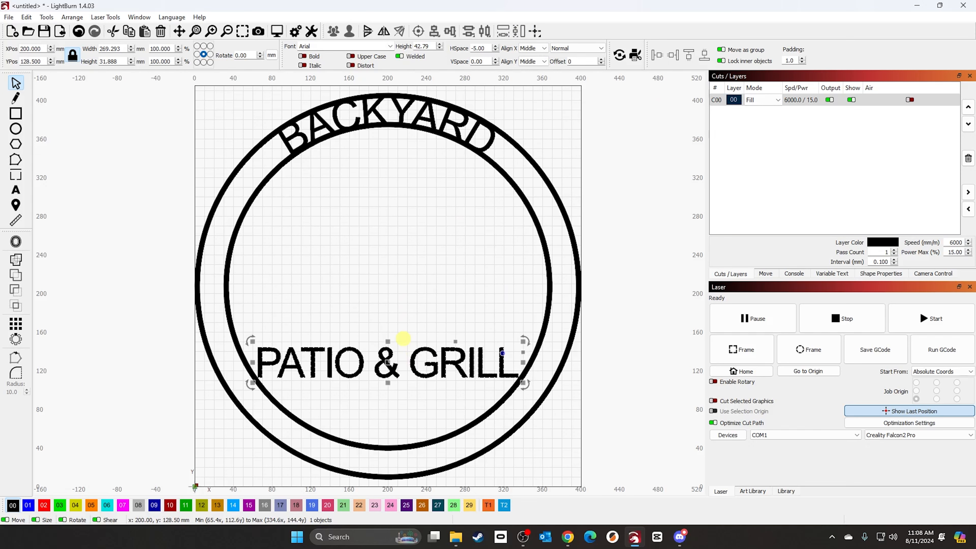
key("Down")
key("Down")
key("Down")
key("Down")
key("Down")
key("Down")
key("Down")
key("Down")
key("Down")
key("Down")
key("Down")
key("Down")
key("Down")
key("Down")
key("Down")
key("Down")
key("Down")
key("Down")
key("Down")
key("Down")
scroll(389, 472, "up", 1)
key("Down")
key("Down")
key("Down")
key("Down")
key("Down")
key("Down")
key("Down")
key("Down")
key("Down")
key("Down")
key("Down")
key("Down")
key("Down")
key("Down")
key("Down")
key("Down")
key("Down")
key("Down")
key("Down")
key("Down")
scroll(389, 472, "up", 2)
key("Up")
key("Up")
key("Up")
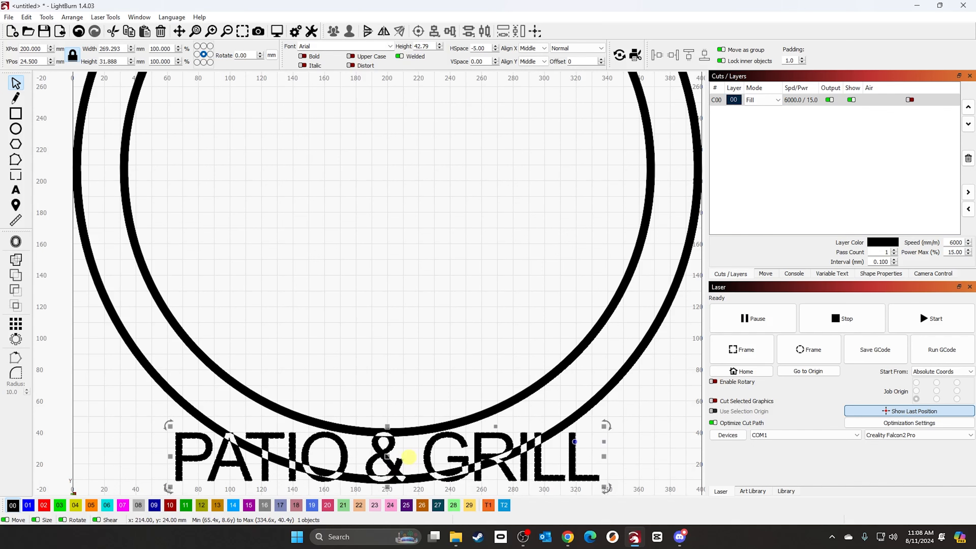
key("Up")
- Bend PATIO & GRILL into an arc that follows the bottom of the ring band
left_click_drag(403, 461, 400, 371)
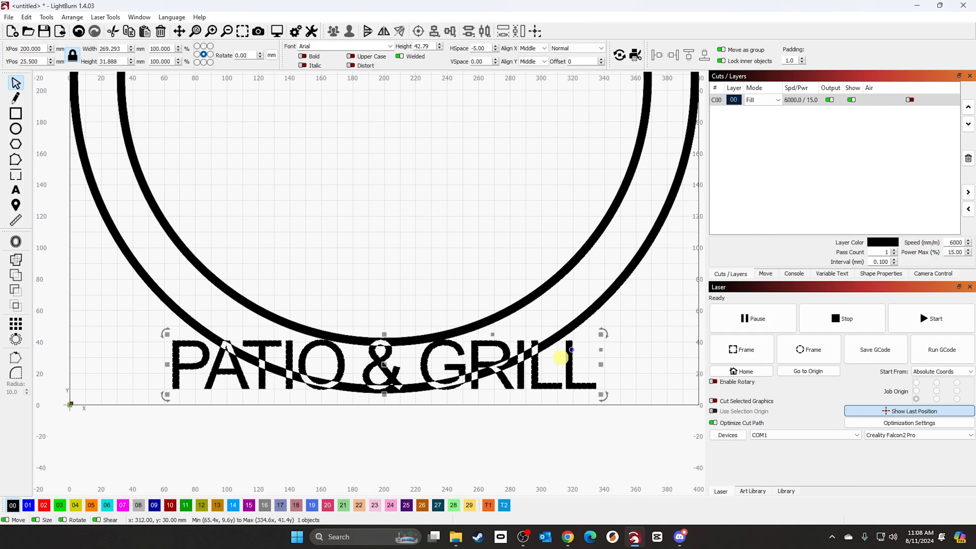
left_click_drag(572, 352, 567, 309)
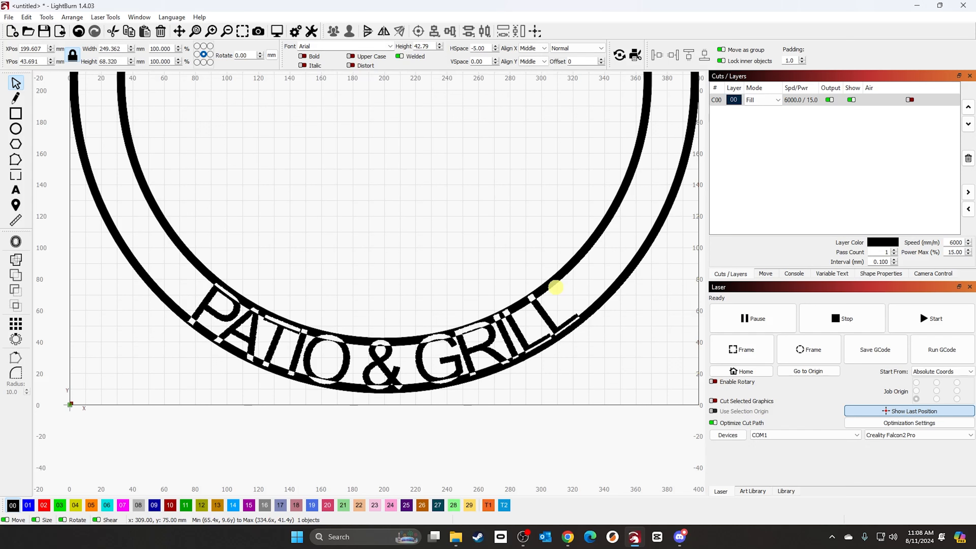
left_click(555, 289)
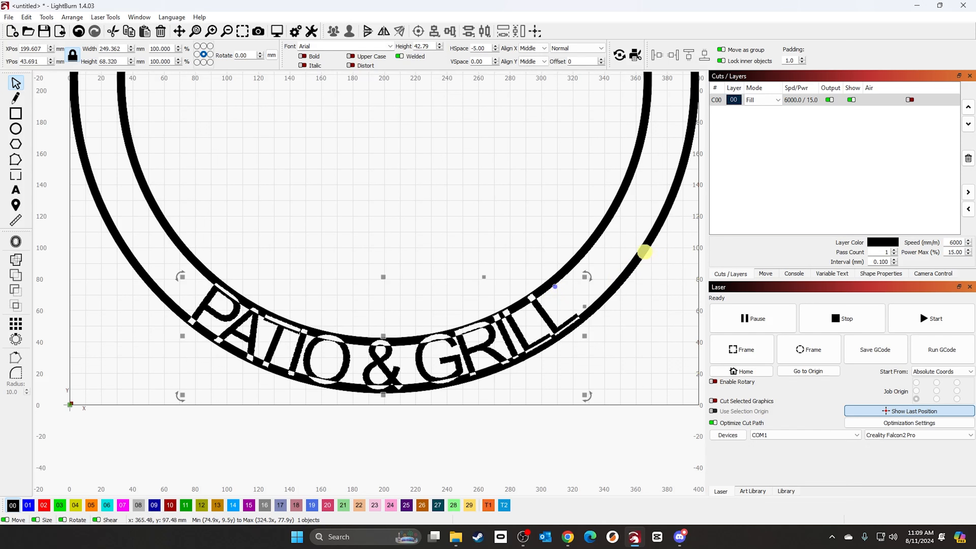
- Merge the arched PATIO & GRILL text with the ring shape using Boolean Union
left_click(644, 252, "shift")
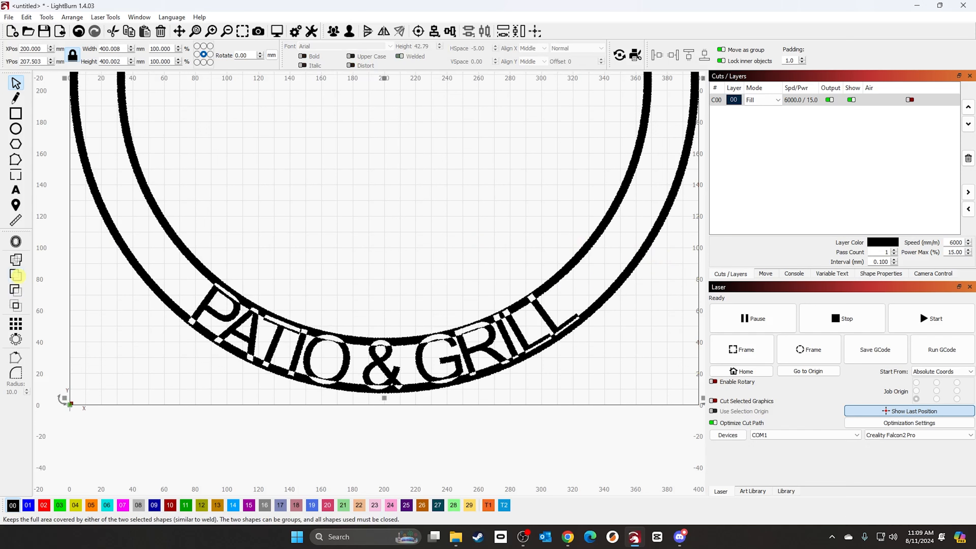
left_click(16, 276)
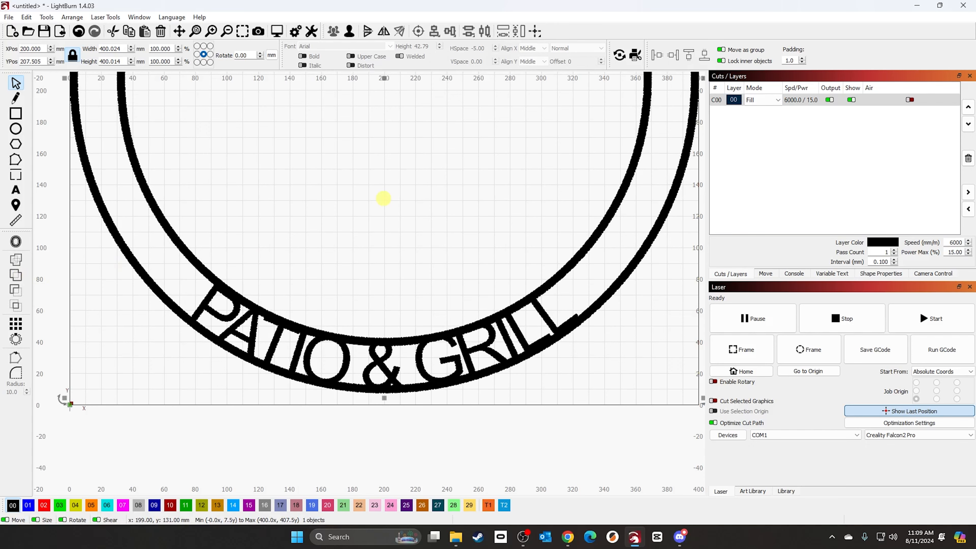
scroll(384, 199, "down", 1)
scroll(385, 199, "up", 1)
scroll(386, 202, "down", 3)
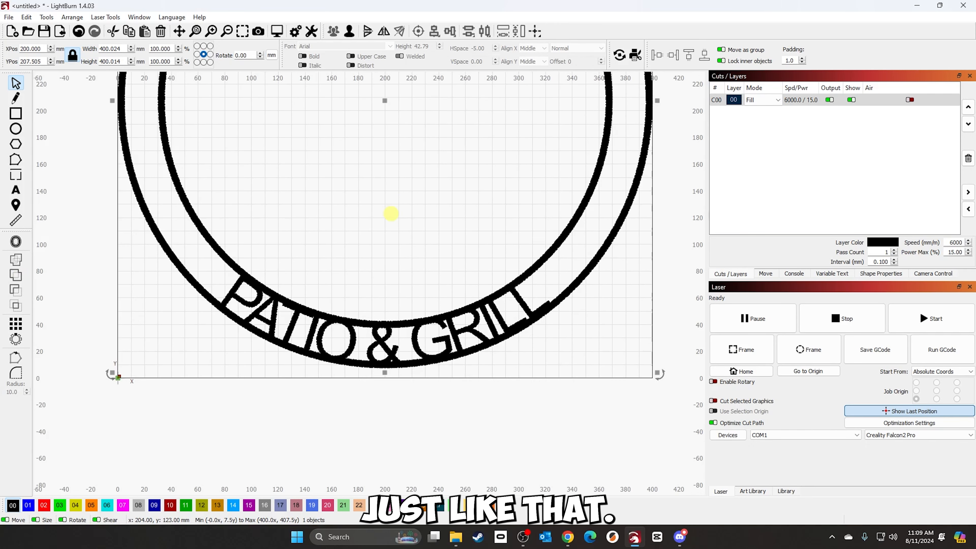
scroll(391, 215, "down", 1)
left_click_drag(385, 209, 378, 336)
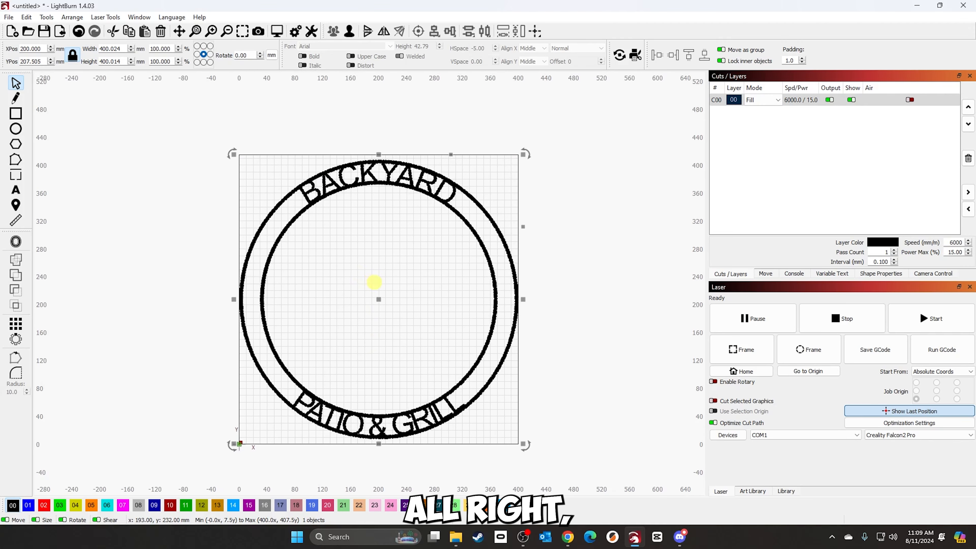
left_click_drag(395, 261, 399, 250)
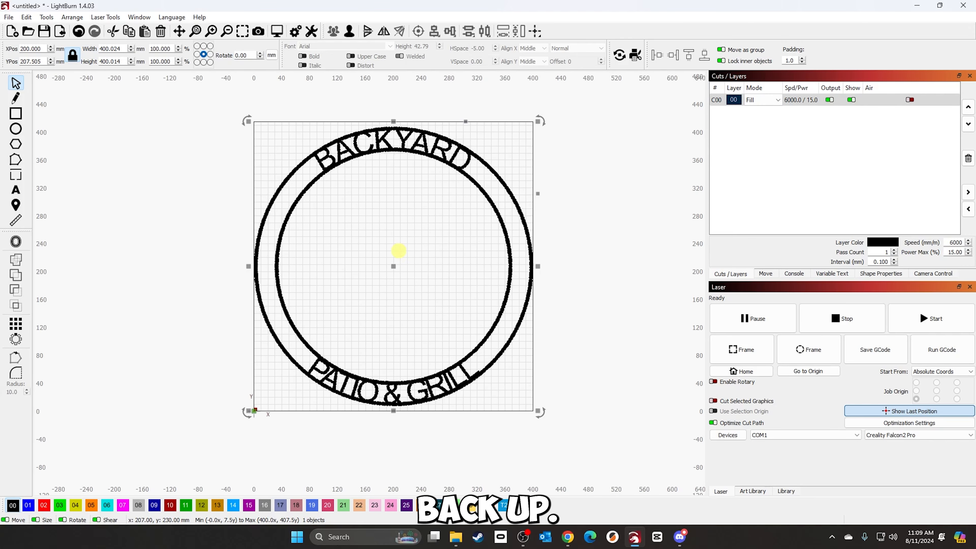
scroll(398, 251, "up", 1)
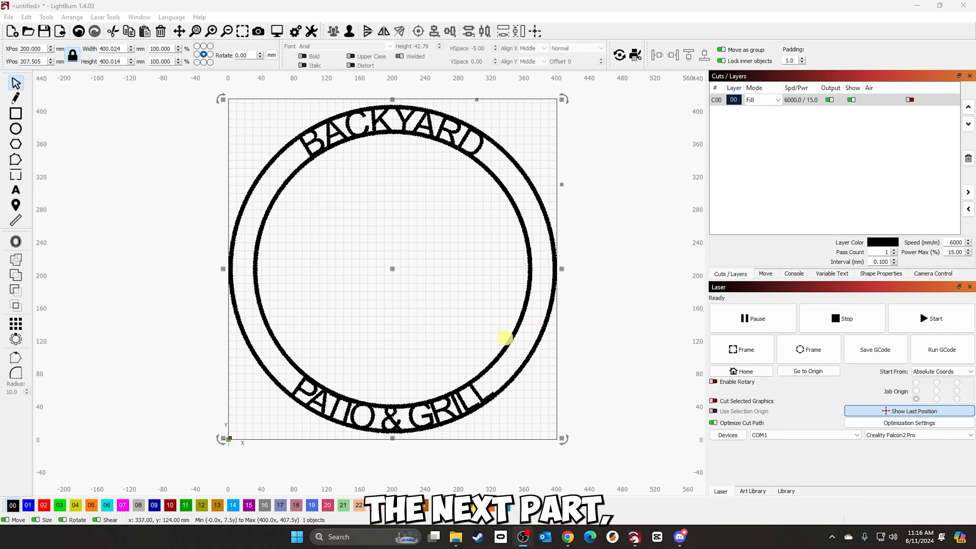
- Ungroup the merged ring and lettering design
left_click(391, 255)
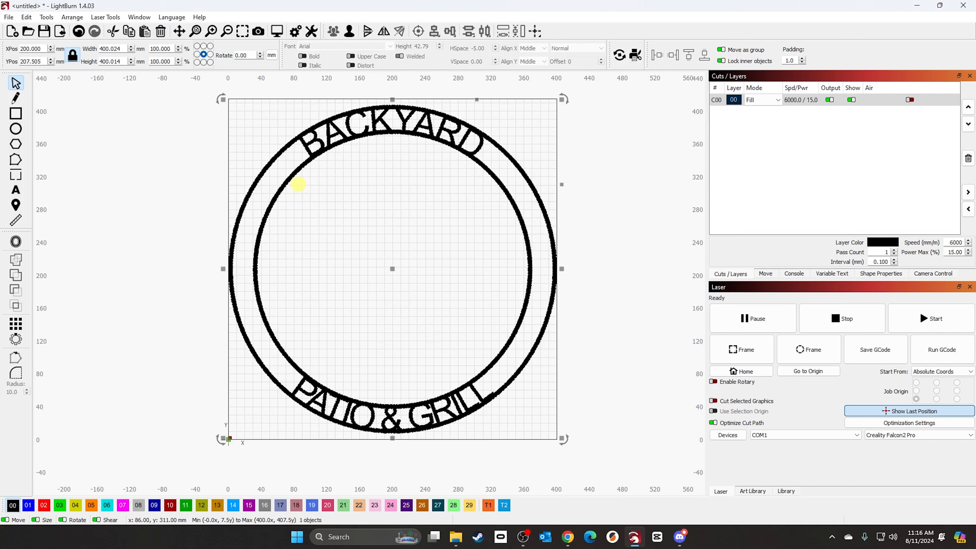
right_click(292, 179)
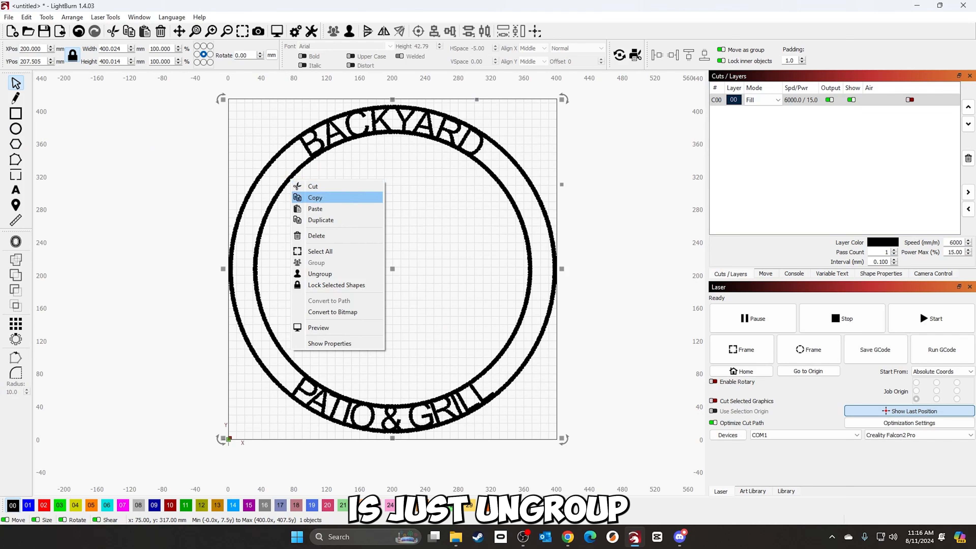
left_click(319, 273)
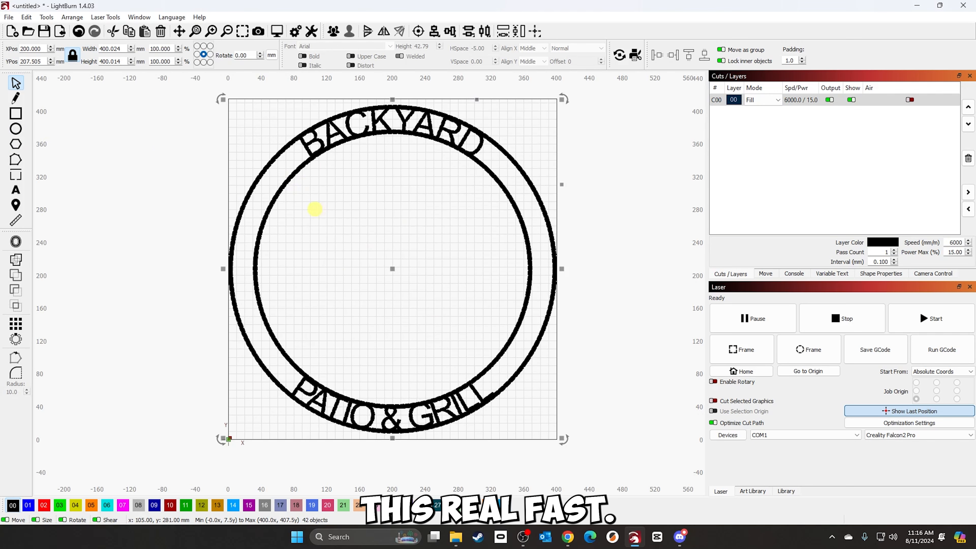
- Offset the inner edge of the ring band inward by 10 mm with round corners to create a filled central disc
left_click(652, 165)
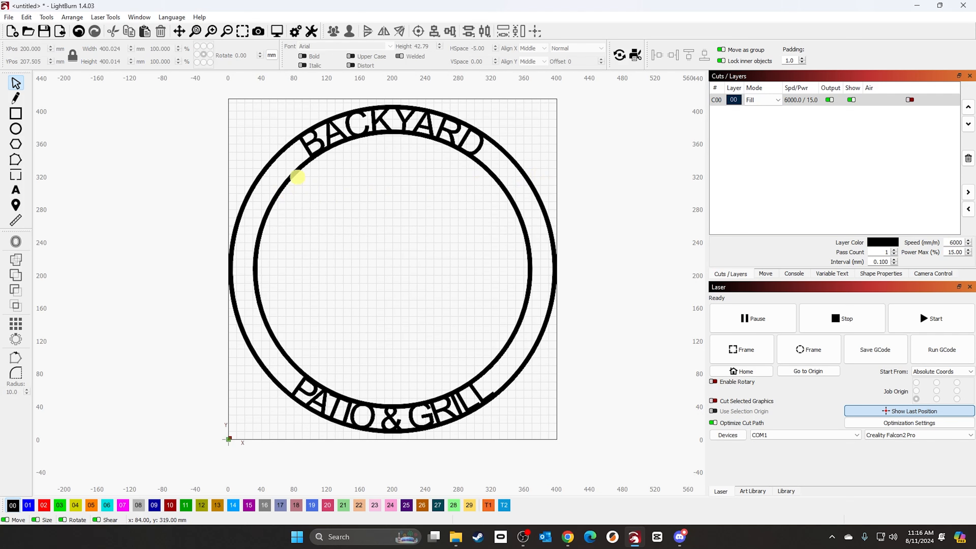
left_click(296, 174)
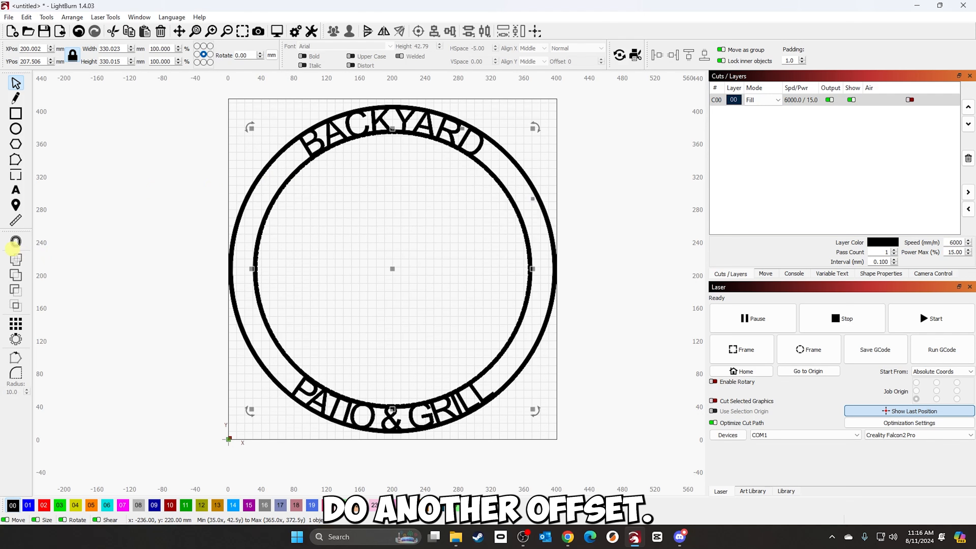
left_click(15, 241)
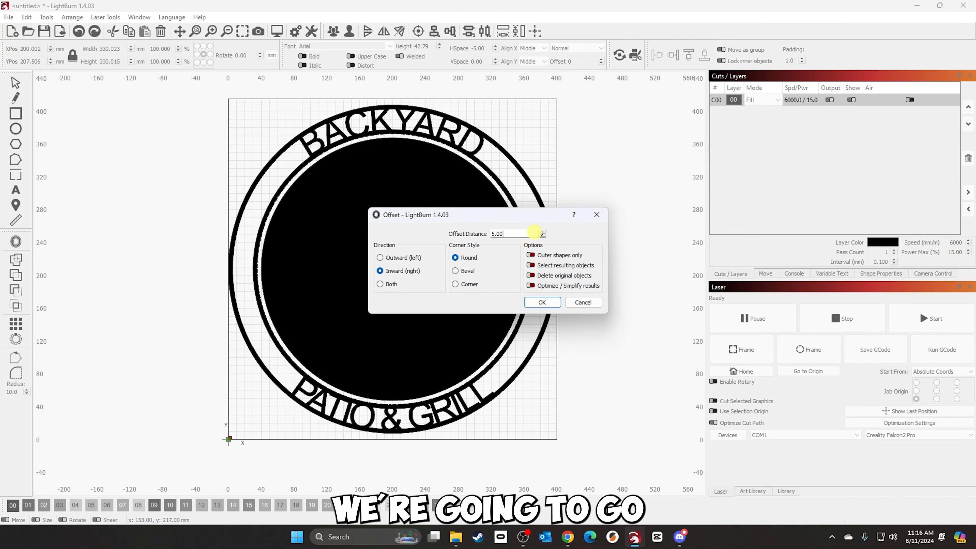
left_click(541, 231)
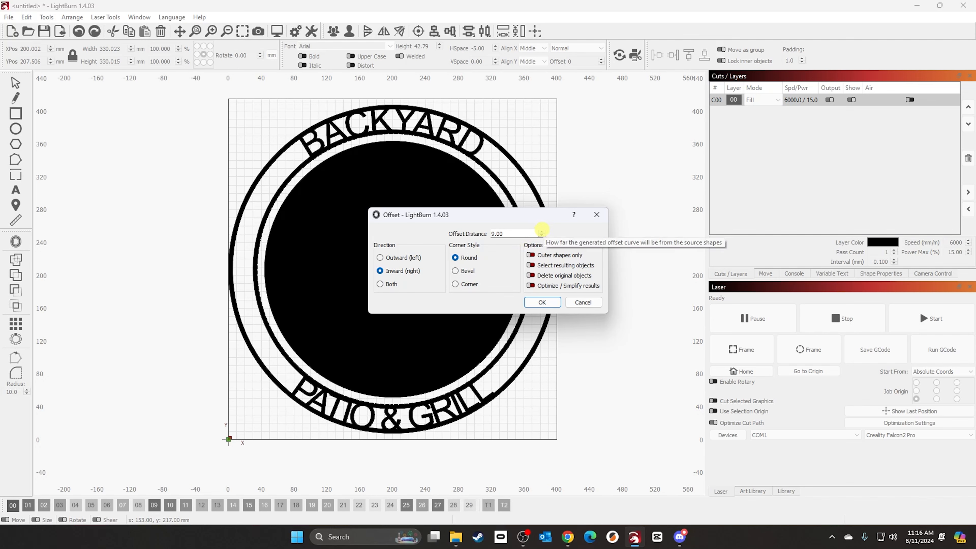
left_click(541, 232)
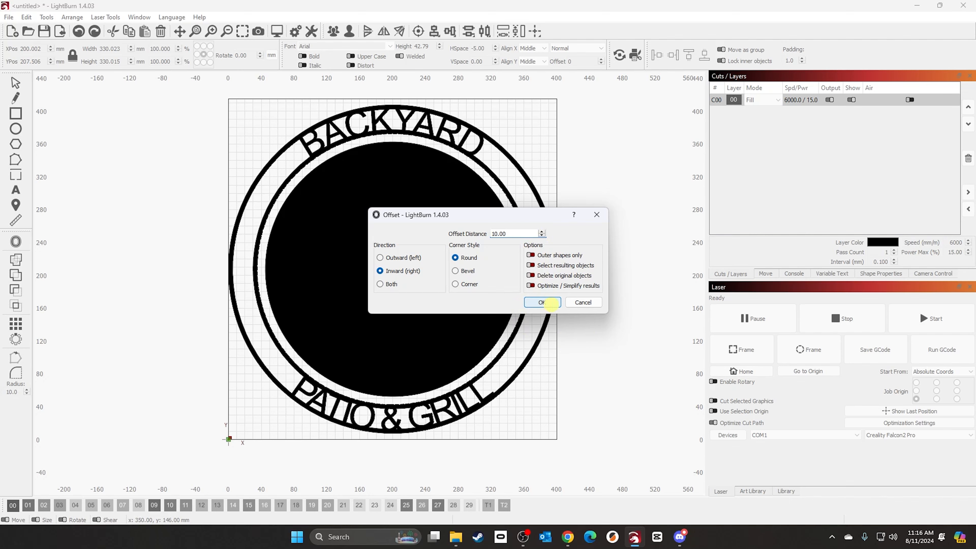
left_click(545, 303)
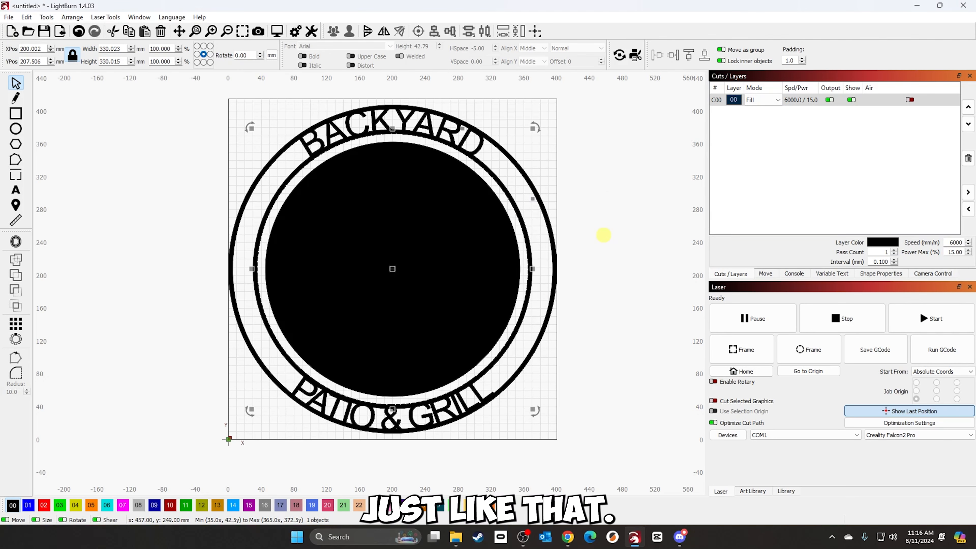
left_click(603, 235)
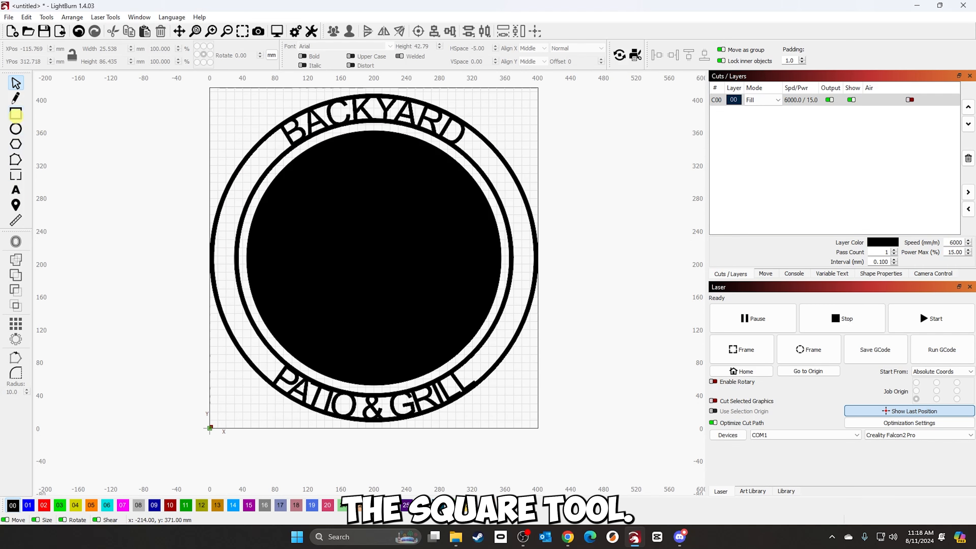
- Draw a rectangle in the empty space left of the sign and size it to 15 mm wide by 20 mm high
left_click(15, 114)
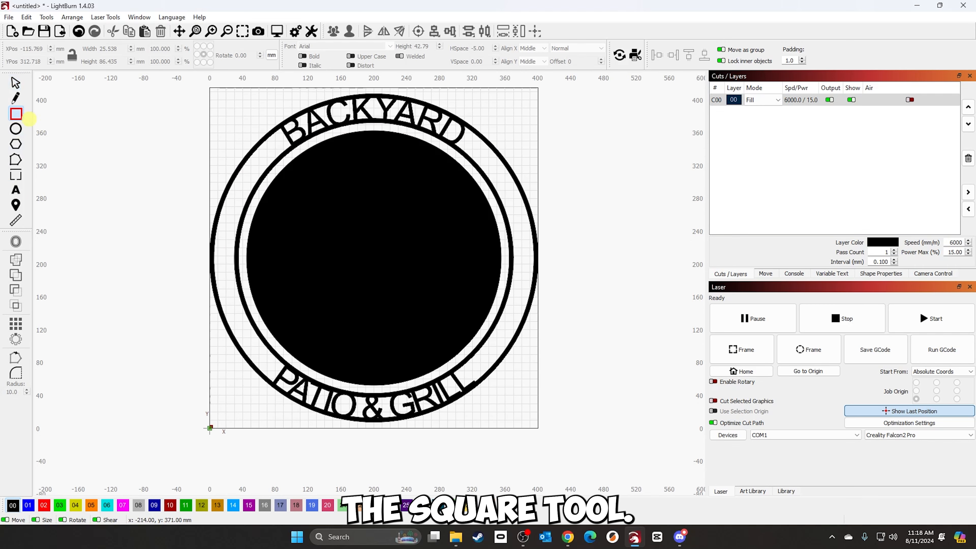
left_click_drag(87, 156, 118, 185)
double_click(128, 49)
type("1")
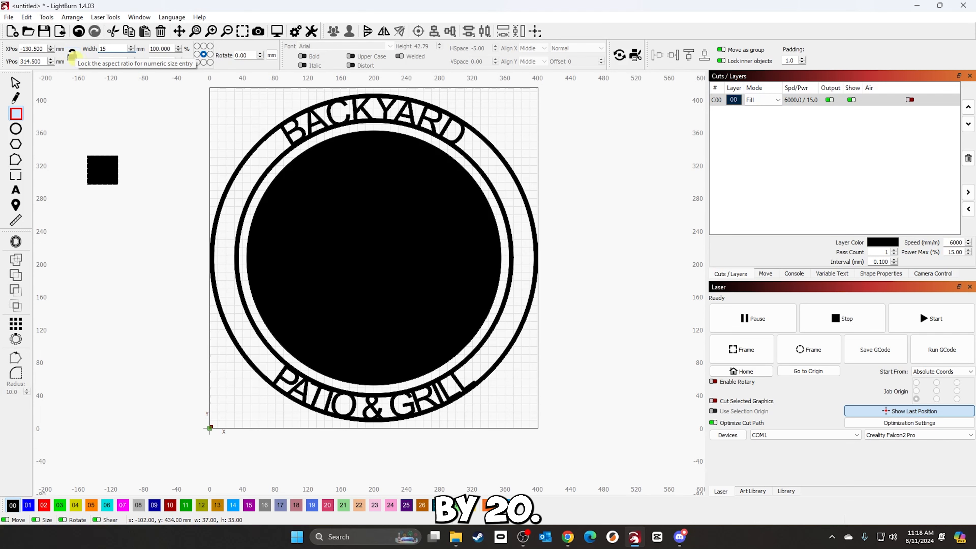
type("5")
double_click(113, 61)
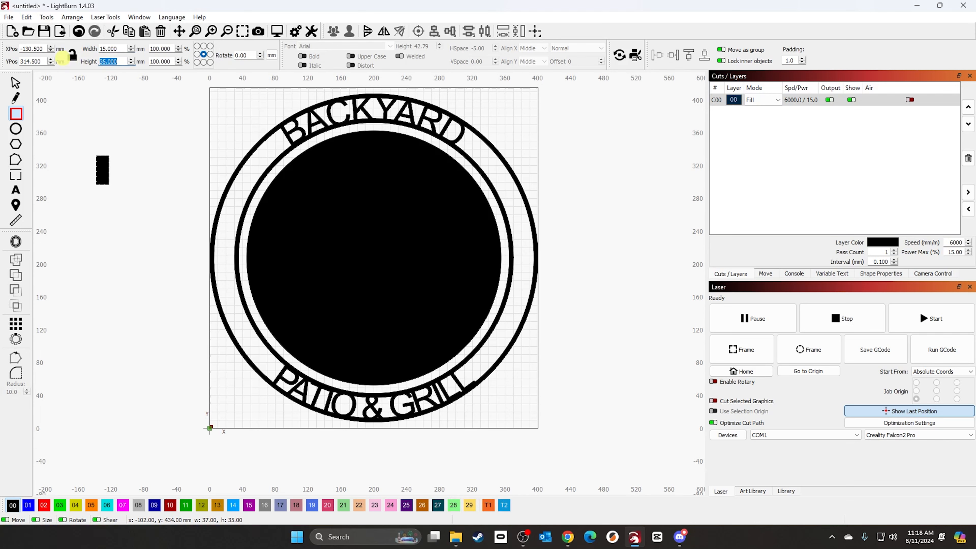
key("Return")
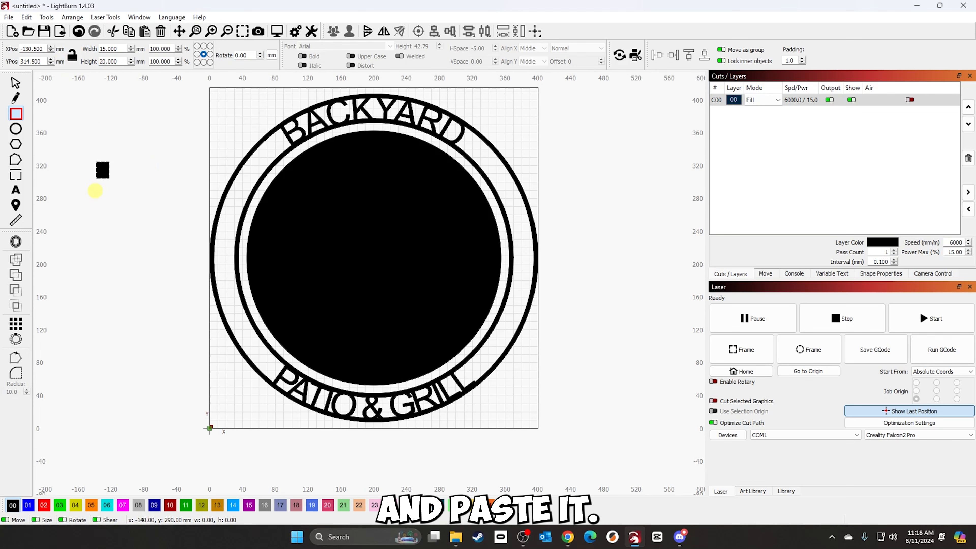
- Paste a copy of the 15 × 20 mm rectangle beside the original, outside the sign
left_click(103, 170)
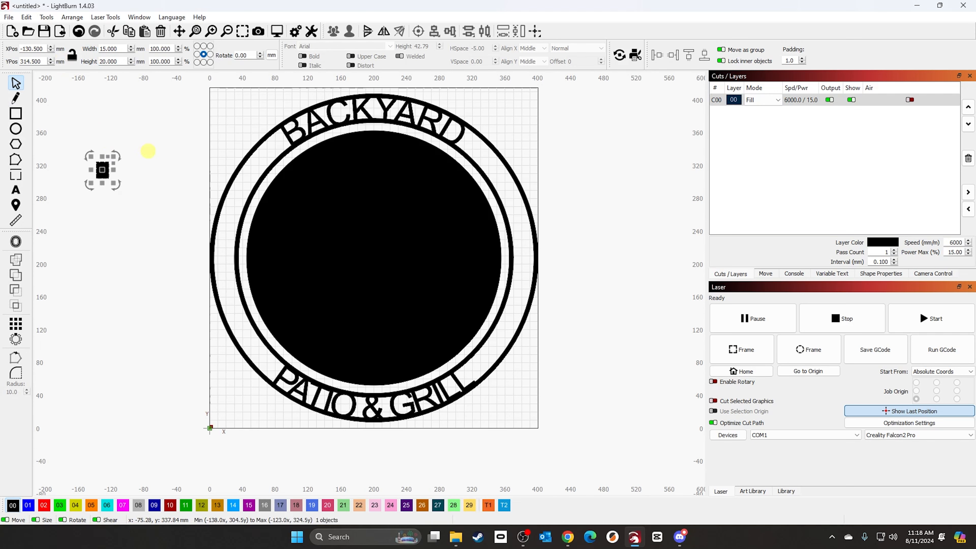
key("ctrl+v")
left_click(195, 218)
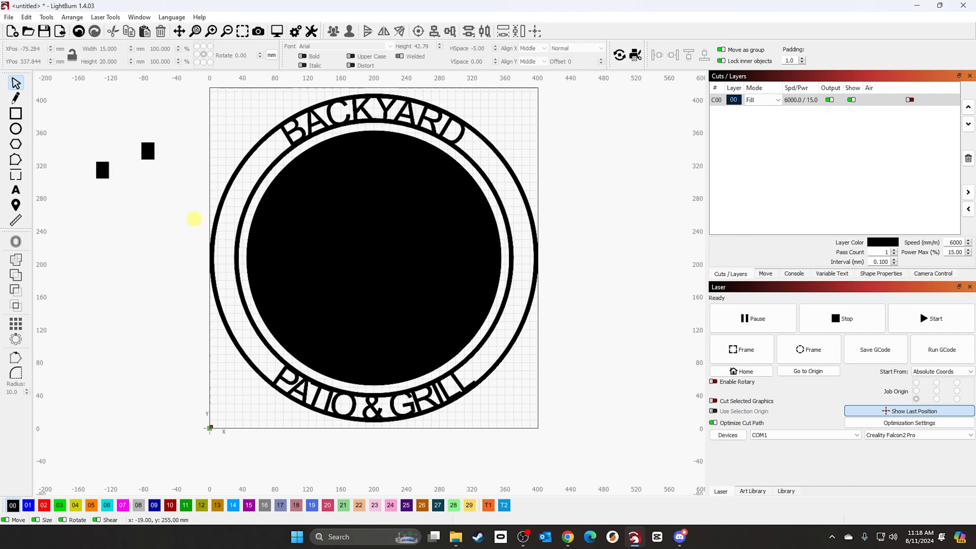
- Group the rings, lettering and central disc of the sign into one object, leaving out the two small rectangles
left_click_drag(189, 86, 562, 462)
right_click(404, 267)
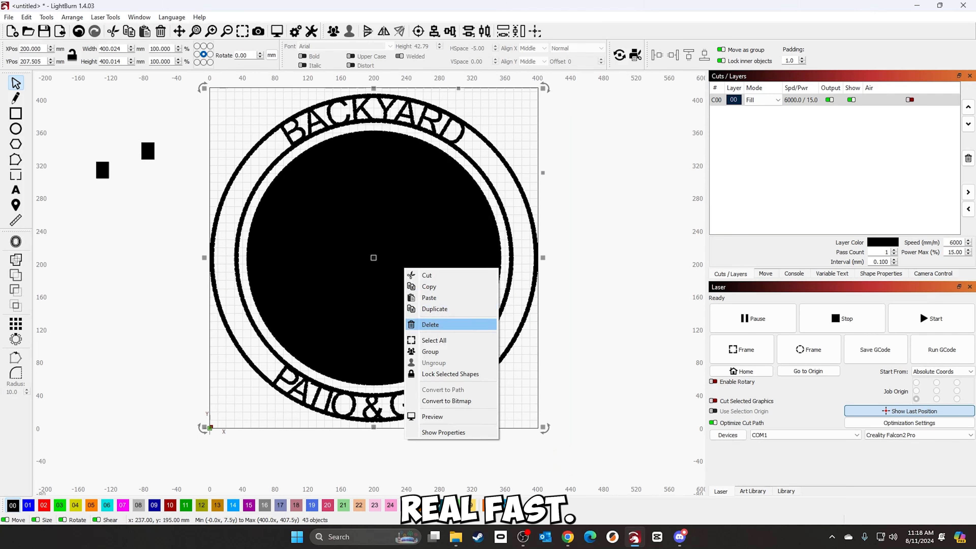
left_click(430, 351)
left_click(588, 319)
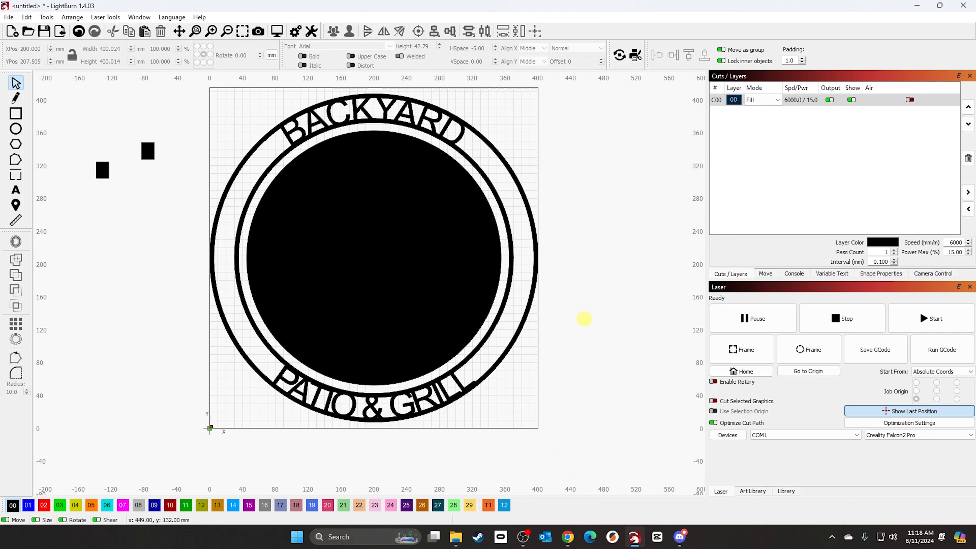
- Move the copied rectangle to the centre of the page, at X 200, Y 207.5 mm
left_click(148, 150)
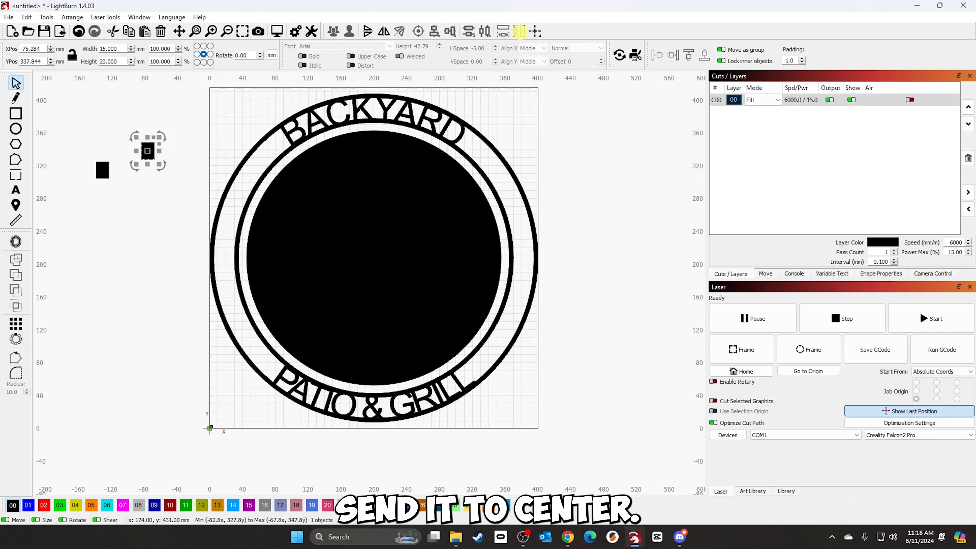
left_click(536, 30)
left_click(558, 38)
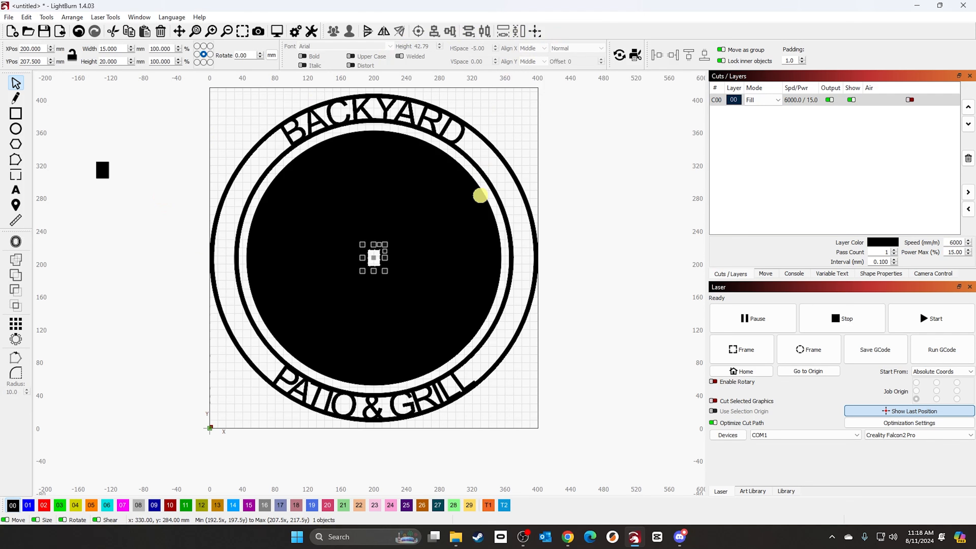
- Shift the centred rectangle straight left to X 40 mm so it bridges the gap between the disc and the inner ring
key("Left")
key("Left")
key("Left")
key("Left")
key("Left")
key("Left")
key("Left")
key("Left")
key("Left")
key("Left")
key("Left")
key("Left")
key("Left")
key("Left")
key("Left")
key("Left")
key("Left")
key("Left")
key("Left")
key("Left")
scroll(232, 239, "up", 1)
scroll(233, 240, "up", 4)
key("Left")
key("Left")
key("Left")
key("Left")
key("Left")
key("Left")
key("Left")
key("Left")
key("Left")
key("Left")
key("Left")
key("Left")
key("Left")
key("Left")
key("Left")
key("Left")
key("Left")
key("Left")
key("Left")
key("Left")
key("Left")
key("Left")
key("Left")
key("Left")
key("Left")
key("Left")
key("Left")
key("Left")
key("Left")
key("Left")
key("Left")
key("Left")
key("Left")
key("Left")
key("Left")
key("Left")
key("Left")
key("Left")
key("Left")
key("Left")
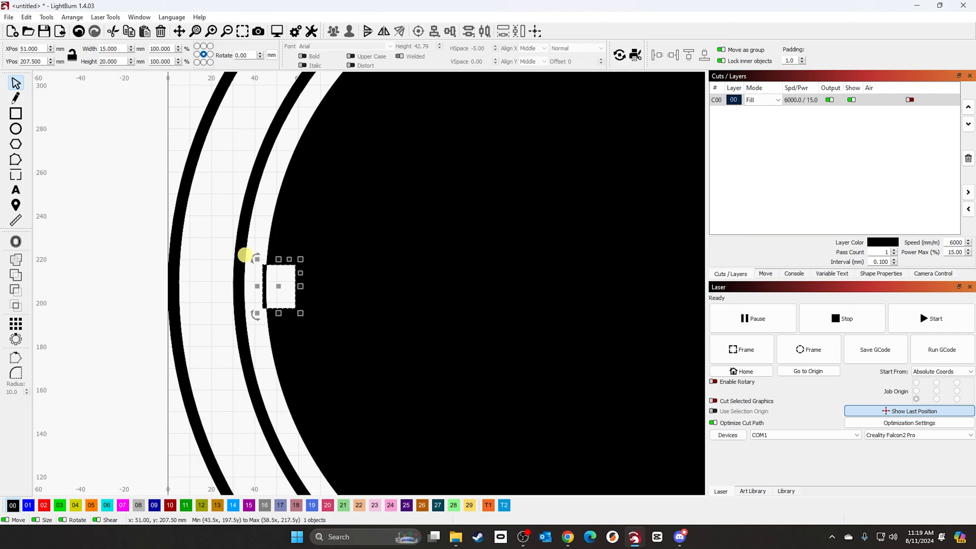
key("Left")
key("Left")
key("Left")
key("Left")
key("Left")
key("Left")
key("Left")
key("Left")
key("Left")
key("Left")
key("Left")
key("Left")
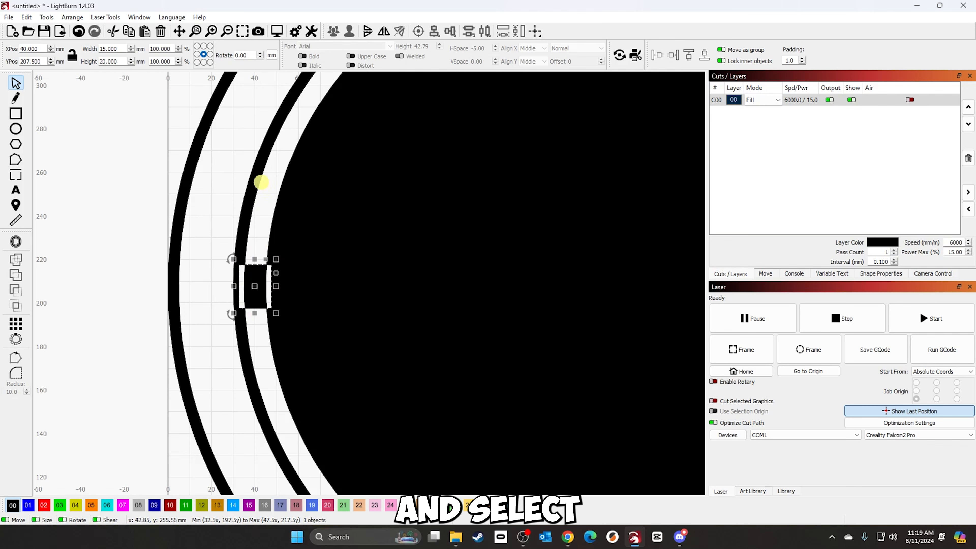
- Merge the left bridging rectangle with the grouped sign using Boolean Union
left_click(261, 181, "shift")
left_click(17, 294)
scroll(149, 233, "down", 3)
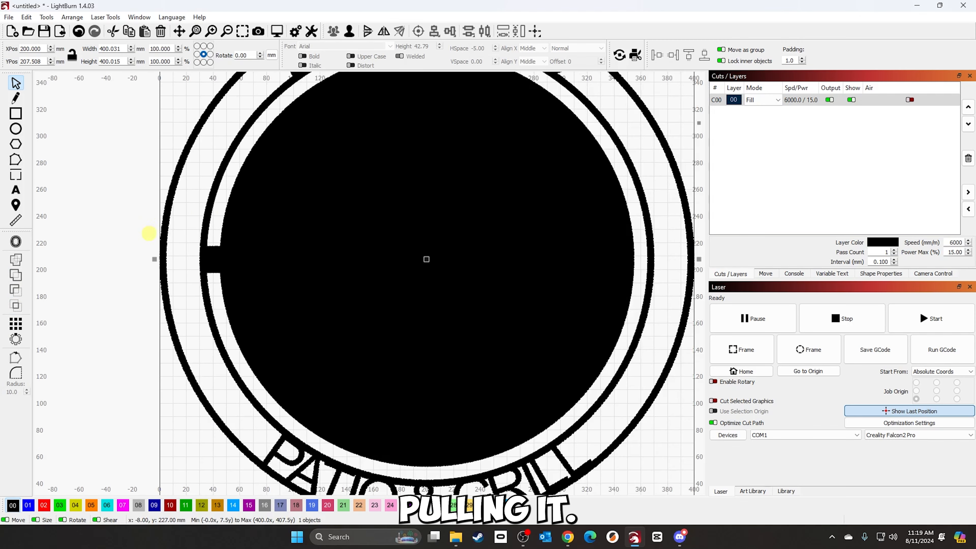
scroll(149, 234, "down", 3)
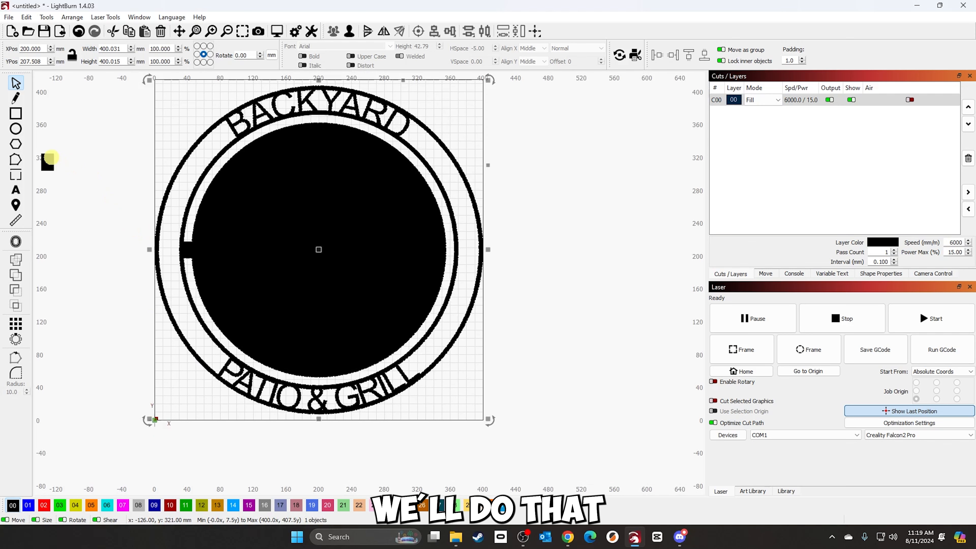
- Move the remaining rectangle to the page centre and duplicate it, keeping a spare right of the sign at X 487, Y 260 mm
left_click(48, 158)
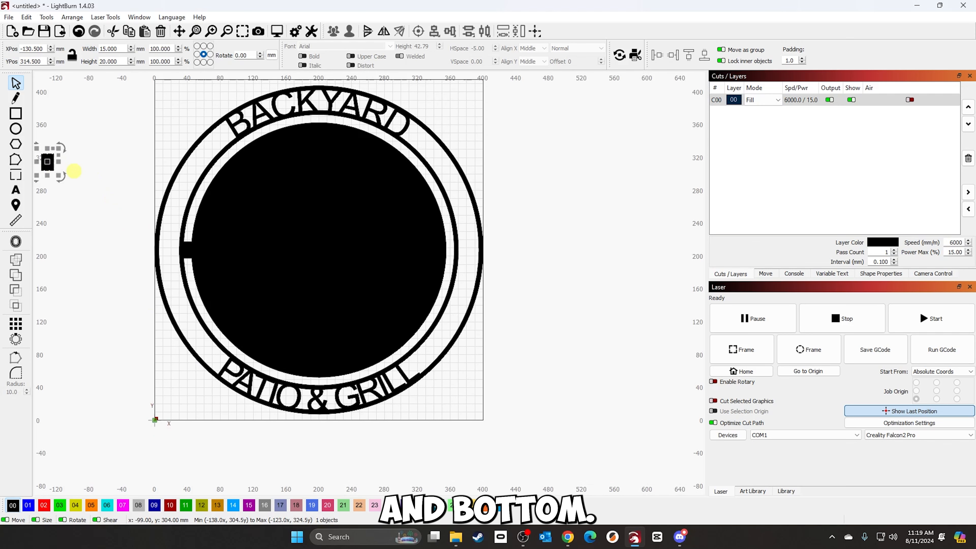
left_click(534, 31)
left_click(568, 35)
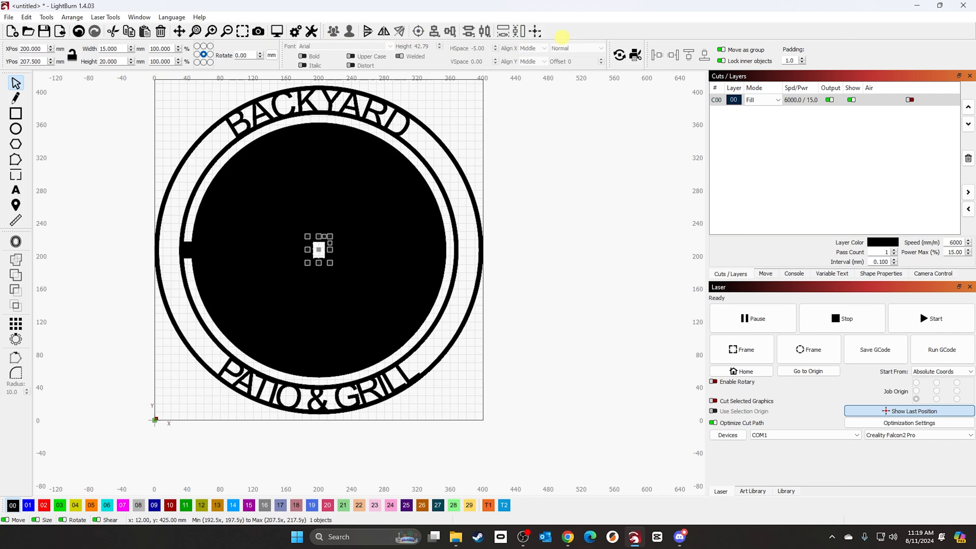
left_click_drag(320, 244, 553, 210)
key("ctrl+v")
left_click(371, 252)
- Shift the centred rectangle straight right to X 360 mm so it bridges the gap on the disc's right side
key("ctrl+Right")
key("Right")
key("Right")
key("Right")
key("Right")
key("Right")
key("Right")
key("Right")
key("Right")
key("Right")
key("Right")
key("Right")
key("Right")
key("Right")
key("Right")
key("Right")
key("Right")
key("Right")
key("Right")
key("Right")
scroll(452, 251, "up", 7)
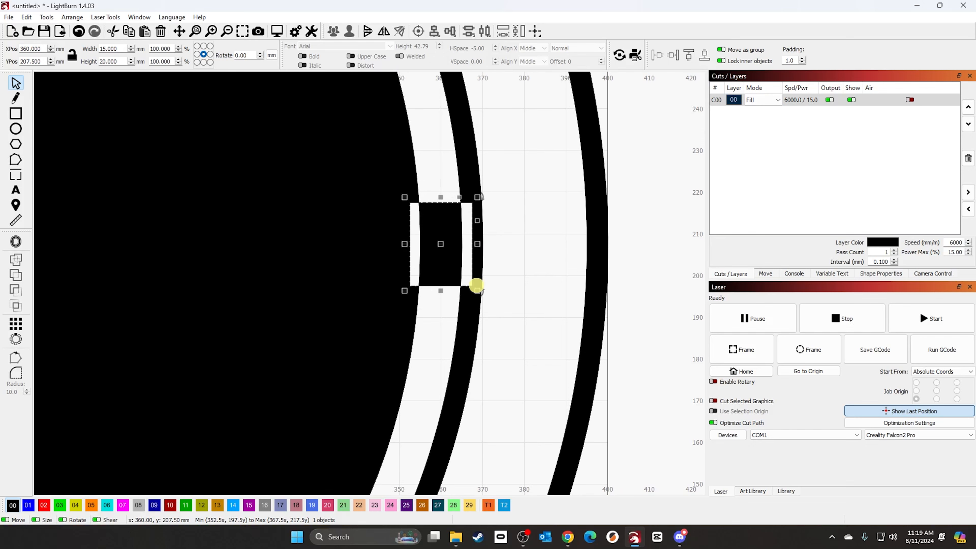
- Merge the right bridging rectangle with the sign using Boolean Union
left_click(281, 270, "shift")
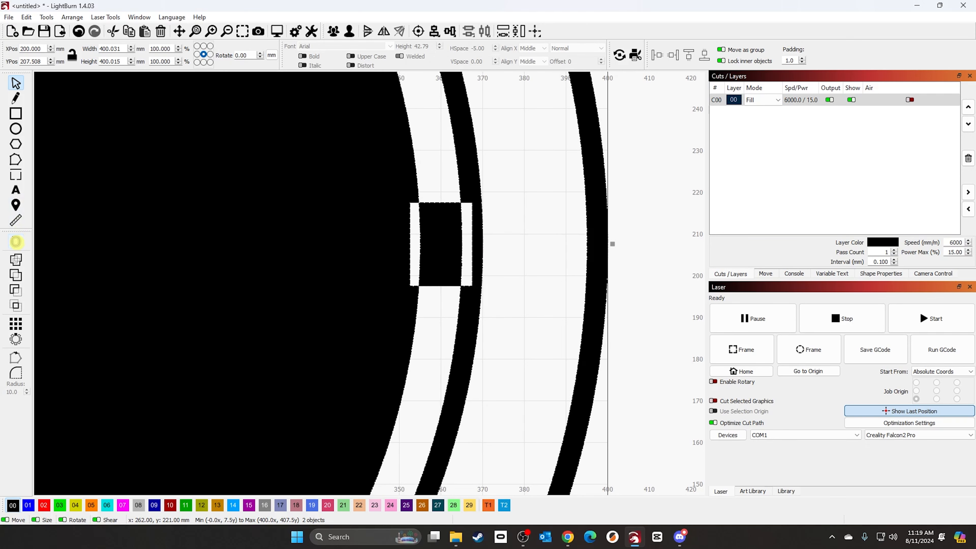
left_click(15, 275)
scroll(406, 263, "down", 7)
- Rotate the spare rectangle a quarter turn to 20 mm wide by 15 mm high, place it over the disc and paste a second copy
left_click(516, 215)
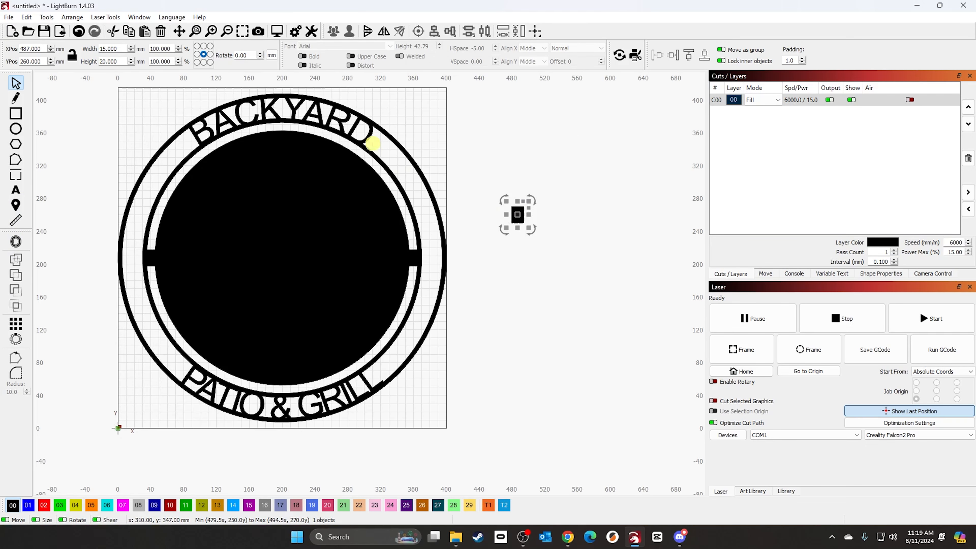
left_click_drag(256, 56, 212, 55)
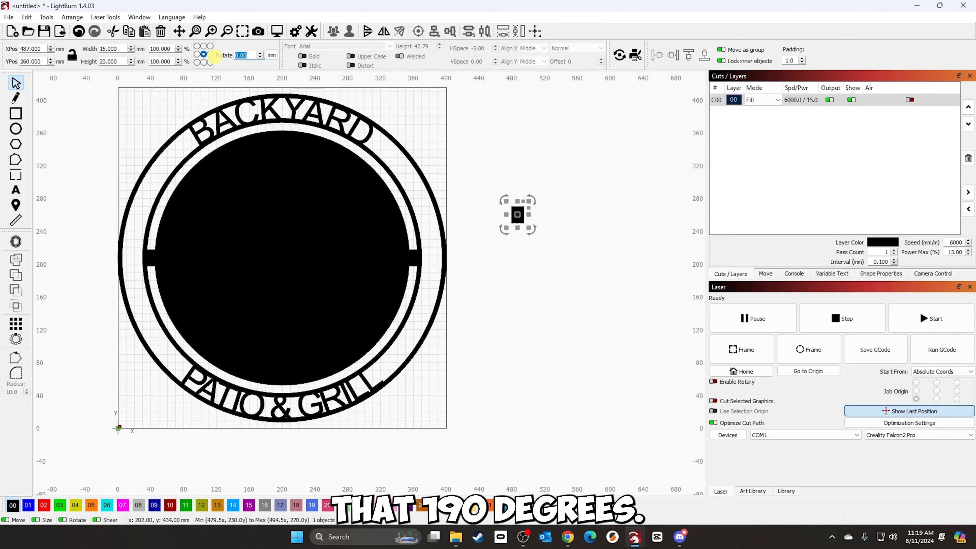
key("Return")
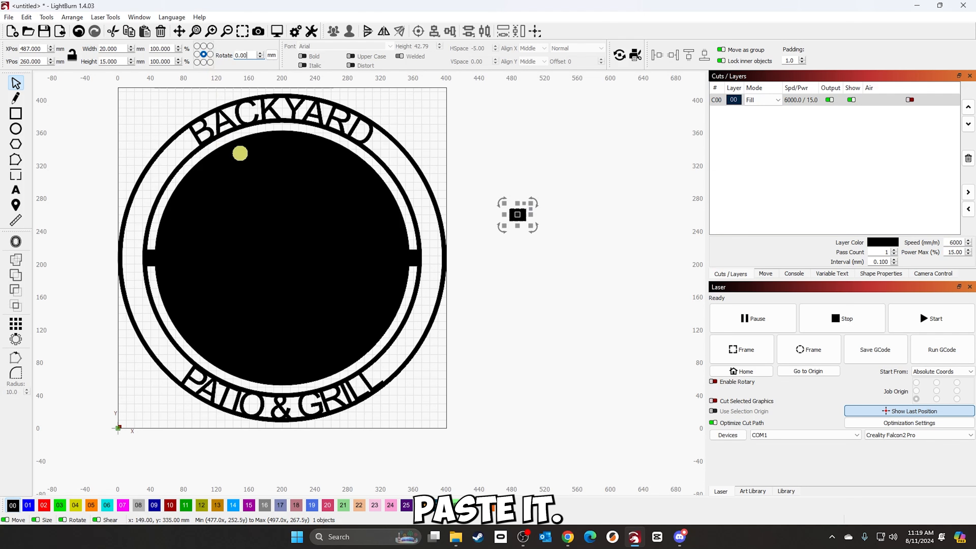
key("ctrl+v")
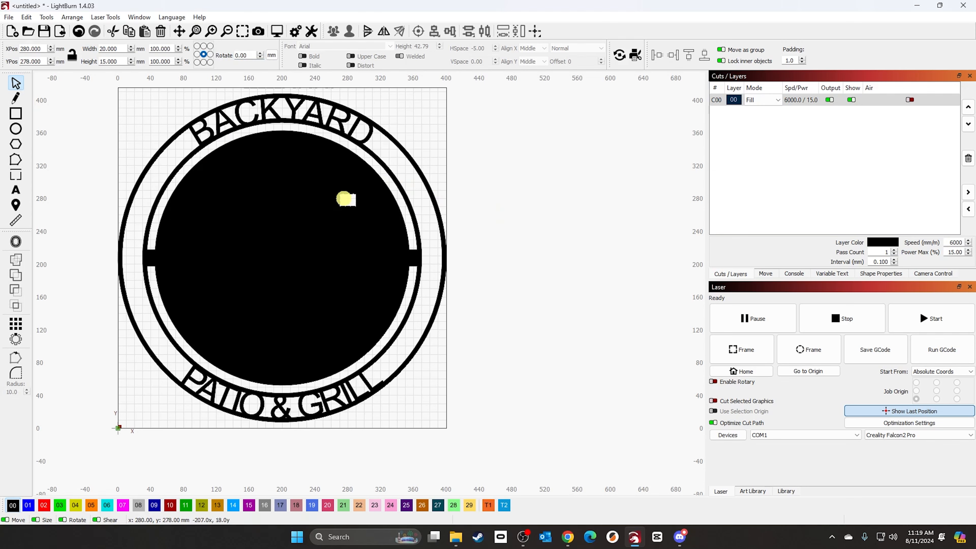
key("ctrl+v")
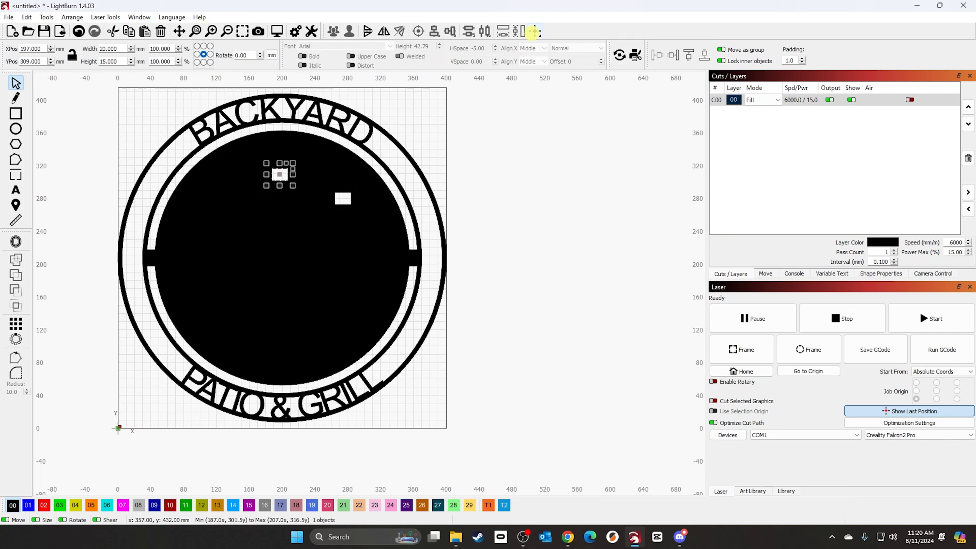
- Raise the horizontally centred rectangle to X 200, Y 366.5 mm, bridging the gap below BACKYARD, and merge it with the sign using Boolean Union
scroll(273, 126, "up", 5)
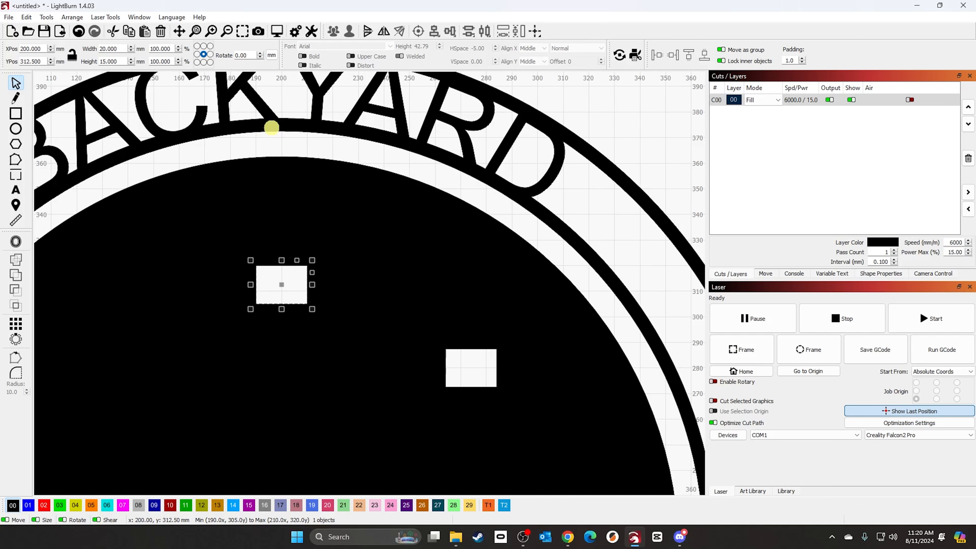
scroll(272, 127, "up", 1)
key("Up")
key("Up")
key("Up")
key("Up")
key("Up")
key("Up")
key("Up")
key("Up")
key("Up")
key("Up")
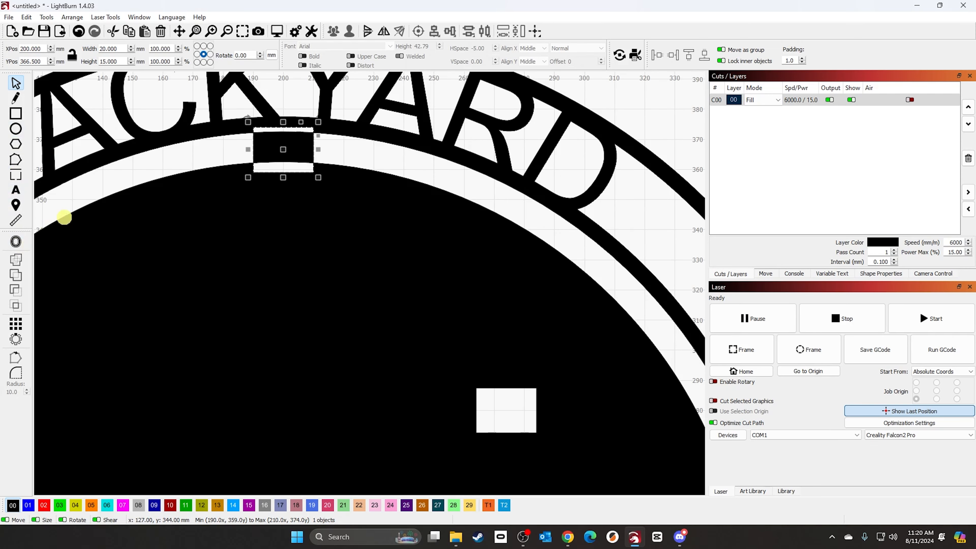
left_click(64, 217, "shift")
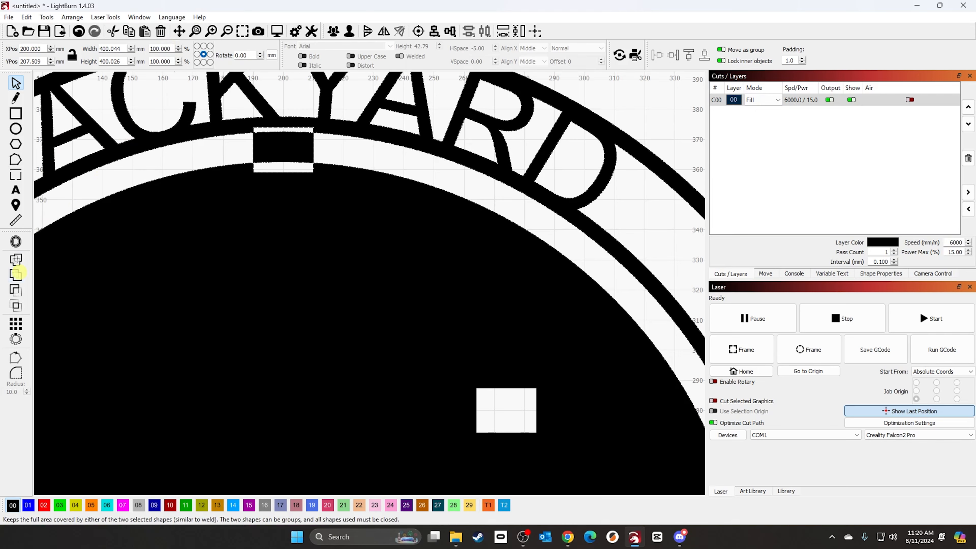
left_click(17, 274)
- Move the last 20 × 15 mm rectangle to the centre of the page
left_click(505, 408)
left_click(534, 31)
scroll(373, 246, "down", 3)
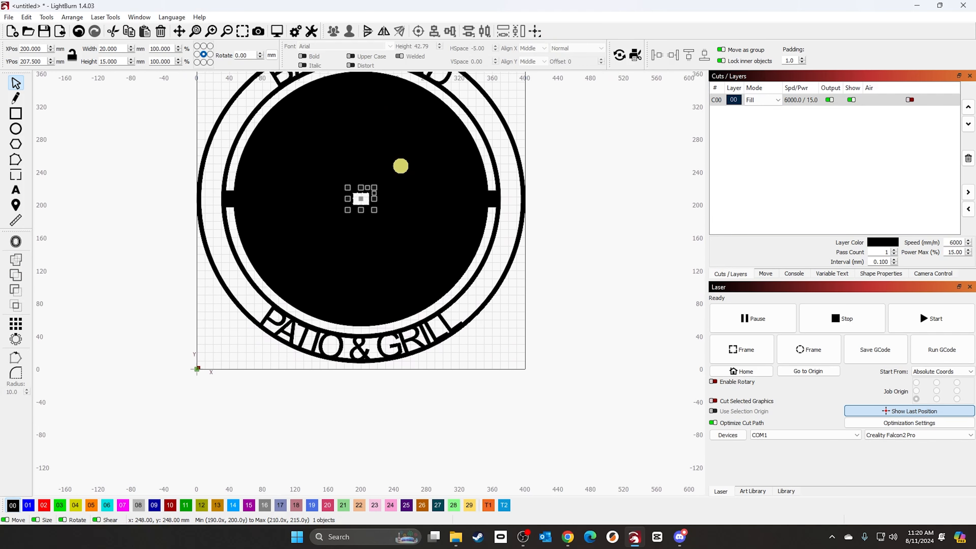
- Lower the 20 × 15 mm rectangle along the vertical centreline until it bridges the gap between the disc and the ring above PATIO & GRILL
key("Down")
key("Down")
key("Down")
key("Down")
key("Down")
key("Down")
key("Down")
key("Down")
key("Down")
key("Down")
key("Down")
key("Down")
key("Down")
key("Down")
key("Down")
key("Down")
key("Down")
key("Down")
key("Down")
key("Down")
scroll(345, 323, "up", 4)
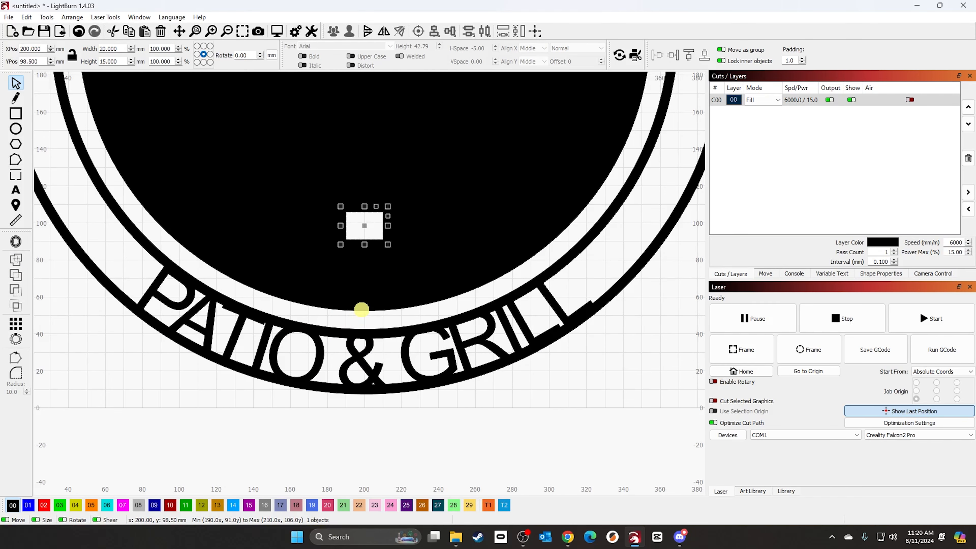
key("Down")
key("Down")
key("Down")
key("Down")
key("Down")
key("Down")
key("Down")
key("Down")
key("Down")
key("Down")
- Merge the lower bridging rectangle with the sign using Boolean Union
left_click(188, 243, "shift")
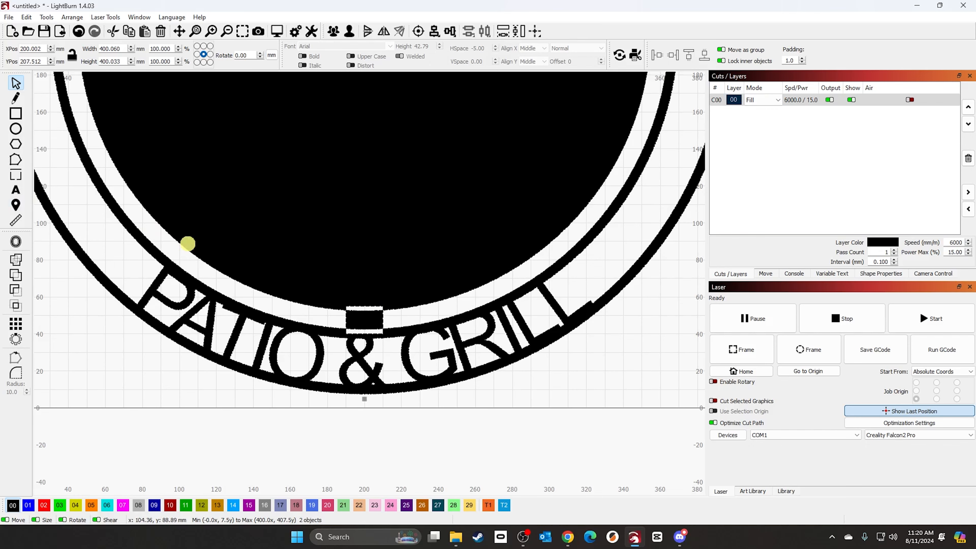
left_click(15, 275)
scroll(377, 255, "down", 3)
left_click_drag(417, 211, 386, 340)
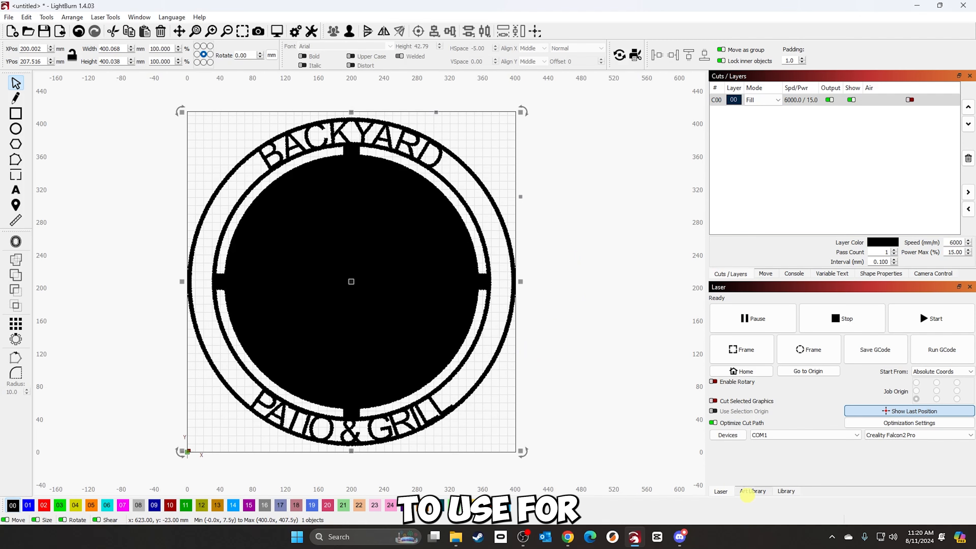
- Place the Design3 graphic from the art library's BBQ category on the sign's central disc
left_click(752, 491)
scroll(738, 372, "down", 3)
left_click(738, 367)
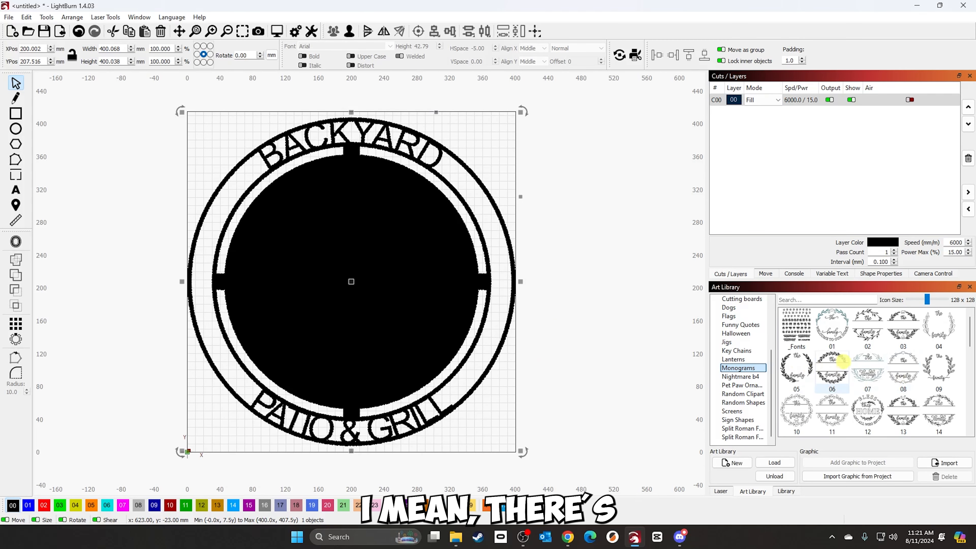
scroll(733, 333, "up", 2)
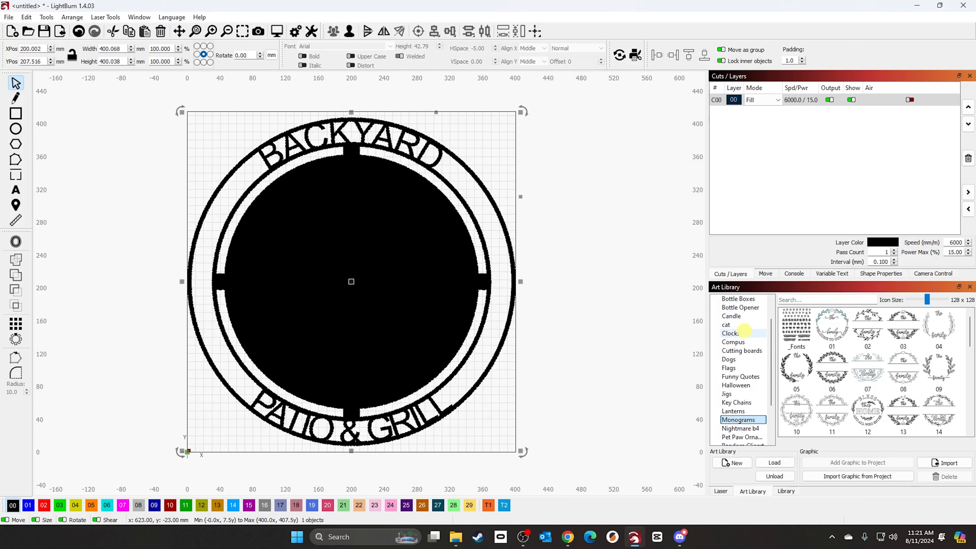
scroll(745, 330, "up", 1)
left_click(732, 316)
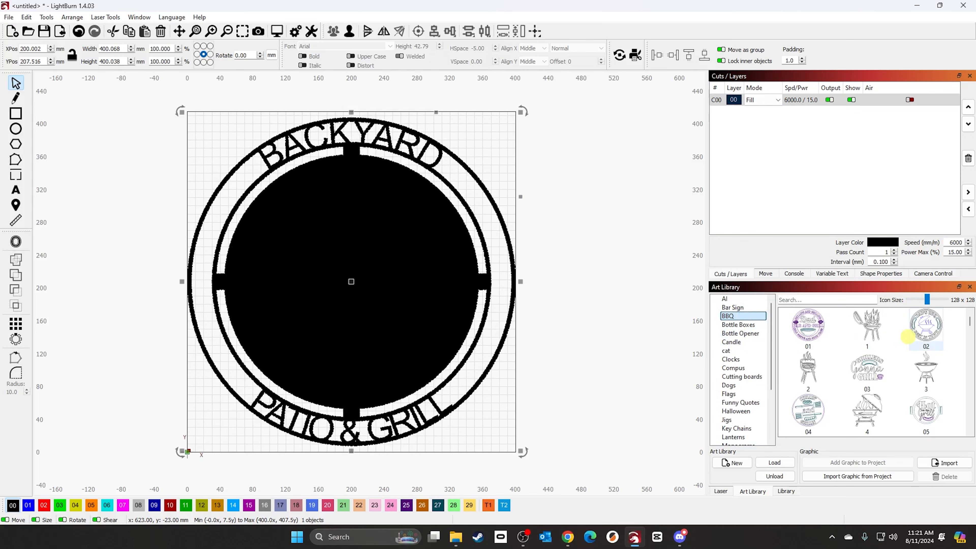
scroll(909, 345, "down", 5)
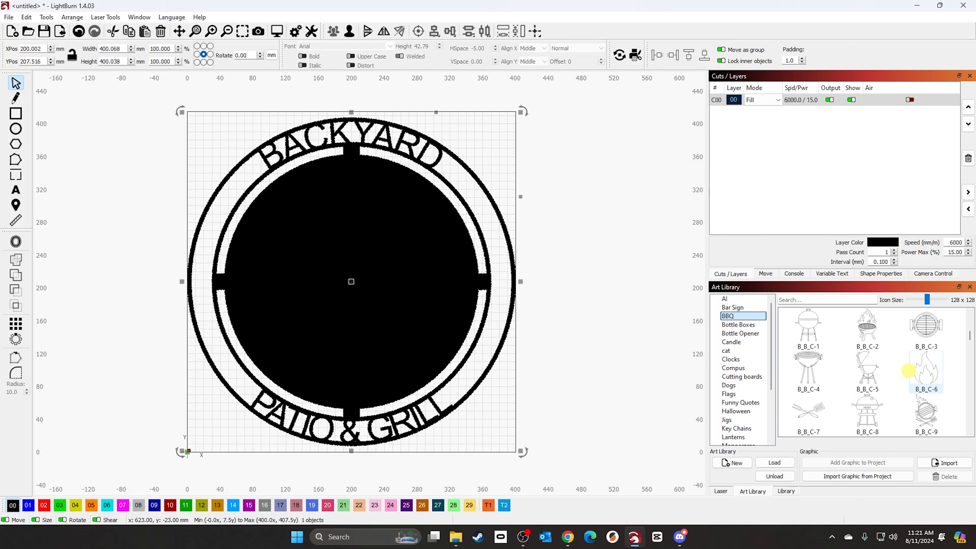
scroll(907, 370, "down", 4)
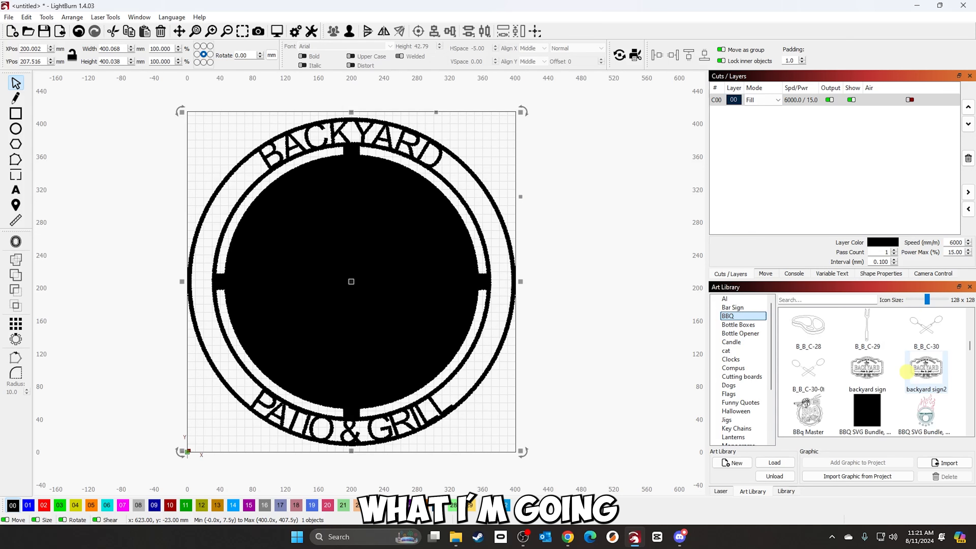
scroll(906, 372, "down", 3)
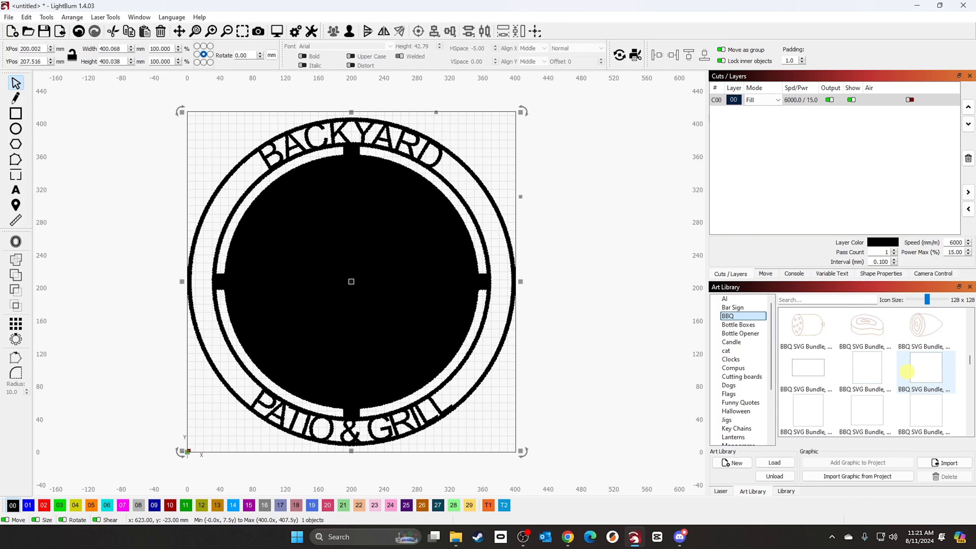
scroll(907, 372, "down", 3)
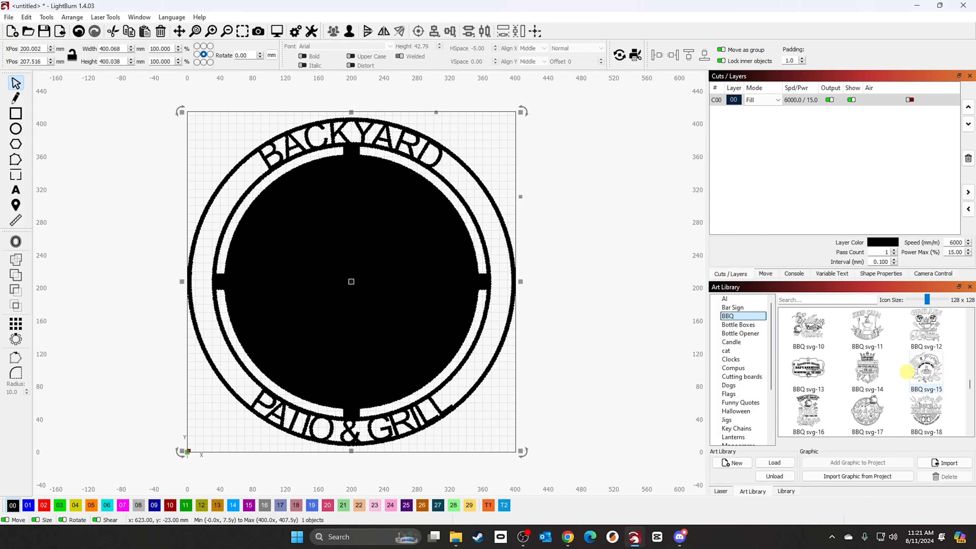
scroll(907, 371, "down", 3)
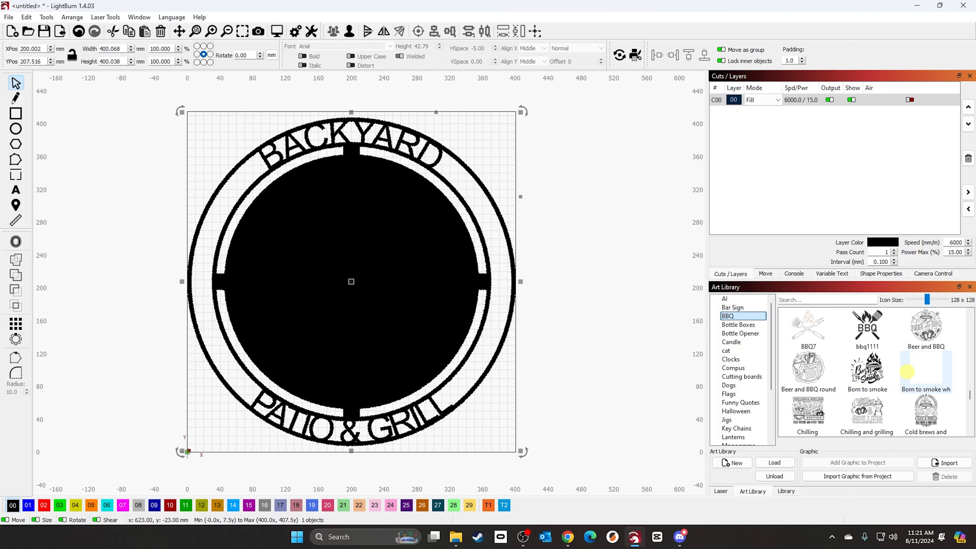
scroll(907, 371, "down", 2)
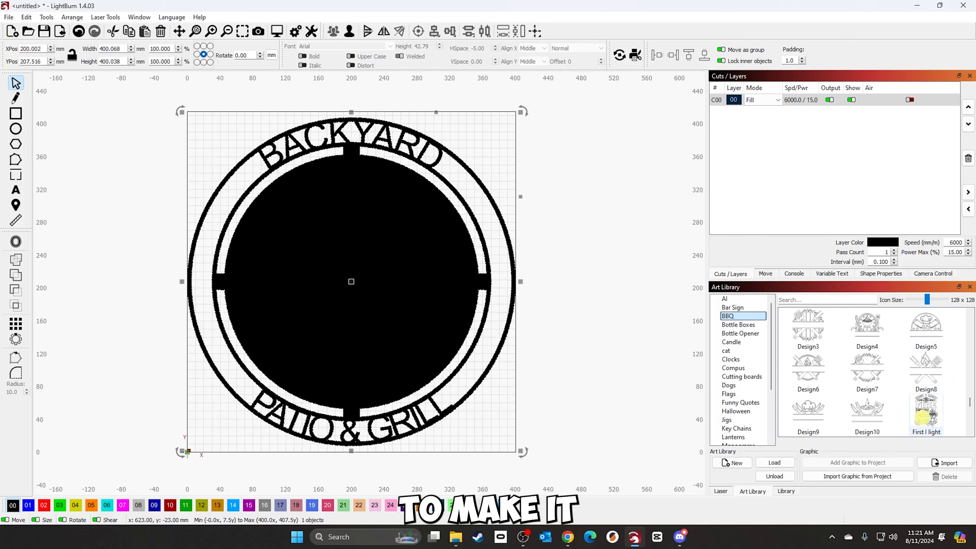
left_click(807, 329)
left_click_drag(444, 328, 322, 259)
right_click(326, 262)
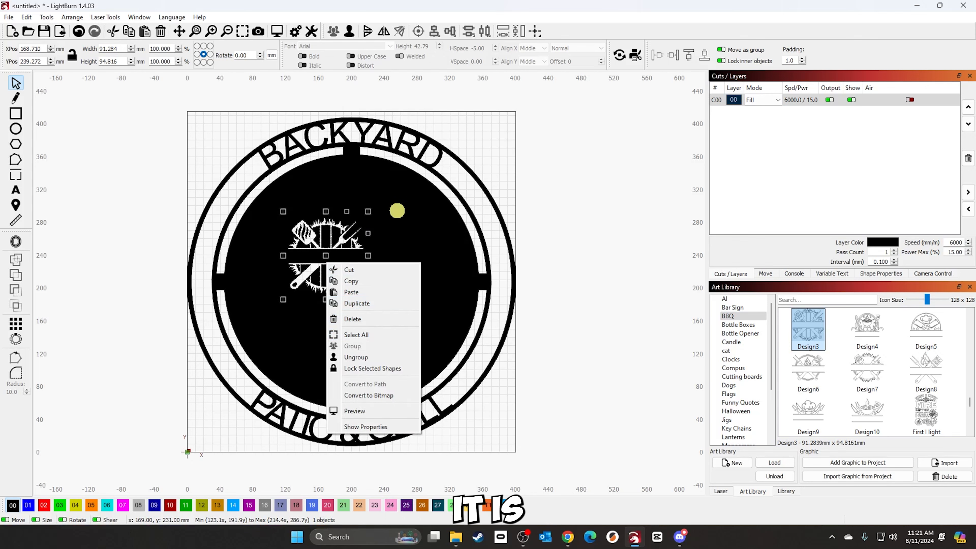
left_click(397, 211)
- Enlarge the BBQ graphic to about 244 mm wide by 254 mm high and move it to the page centre
left_click_drag(367, 300, 451, 386)
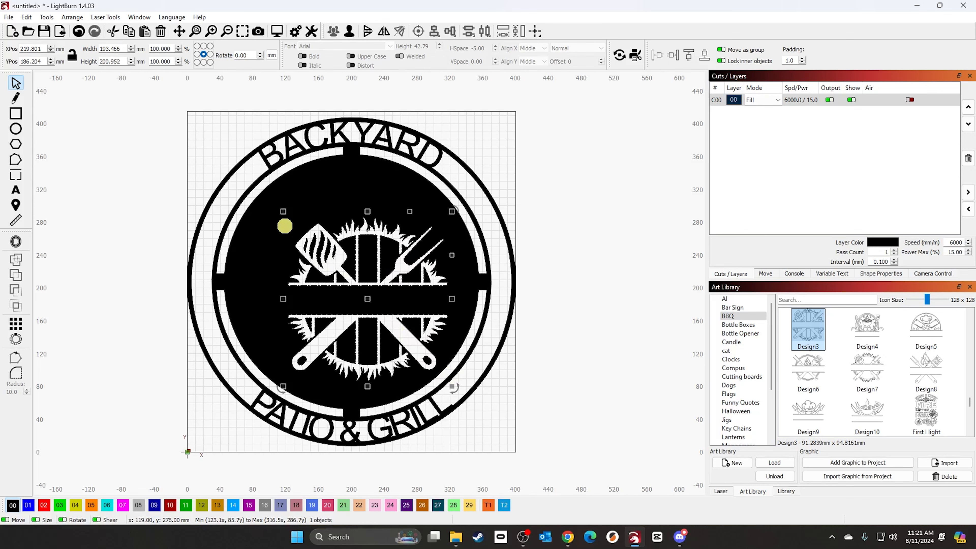
left_click_drag(287, 212, 250, 180)
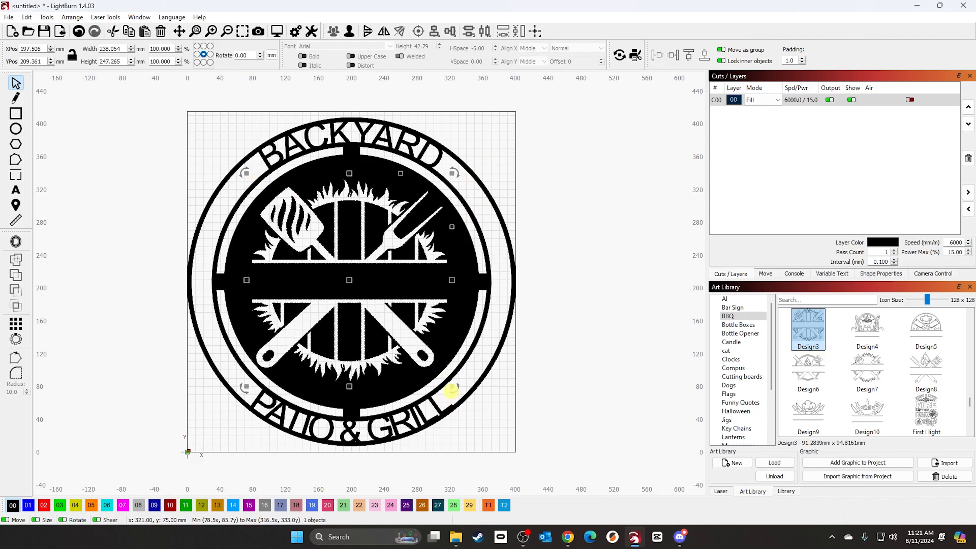
left_click_drag(451, 386, 456, 389)
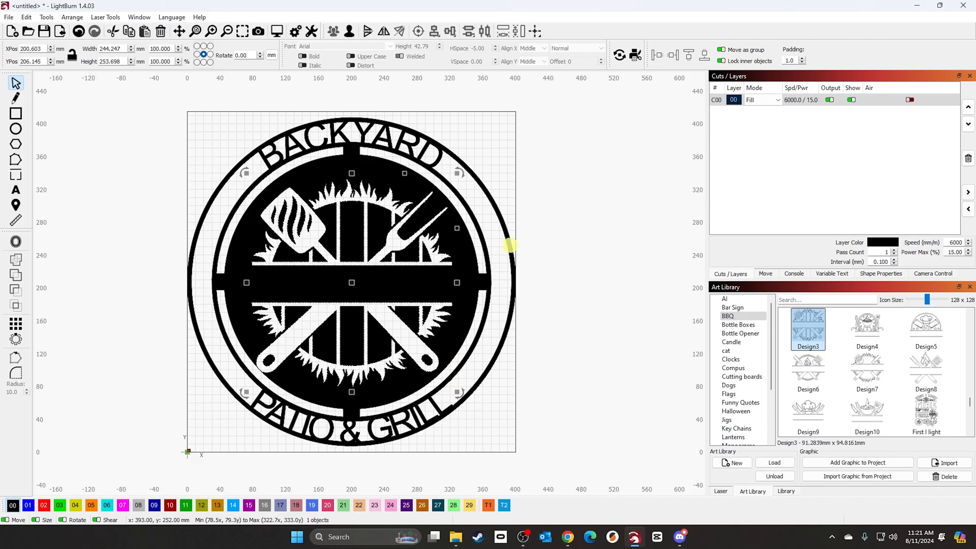
left_click(535, 31)
left_click(554, 40)
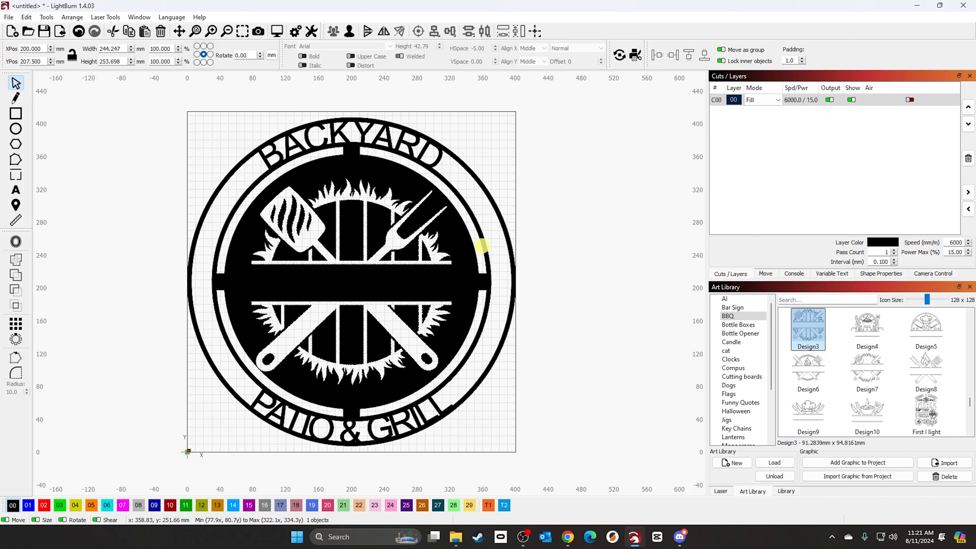
- Shrink the BBQ graphic to about 226 mm wide by 234.5 mm high and move it to the page centre
left_click(500, 187)
left_click(432, 246)
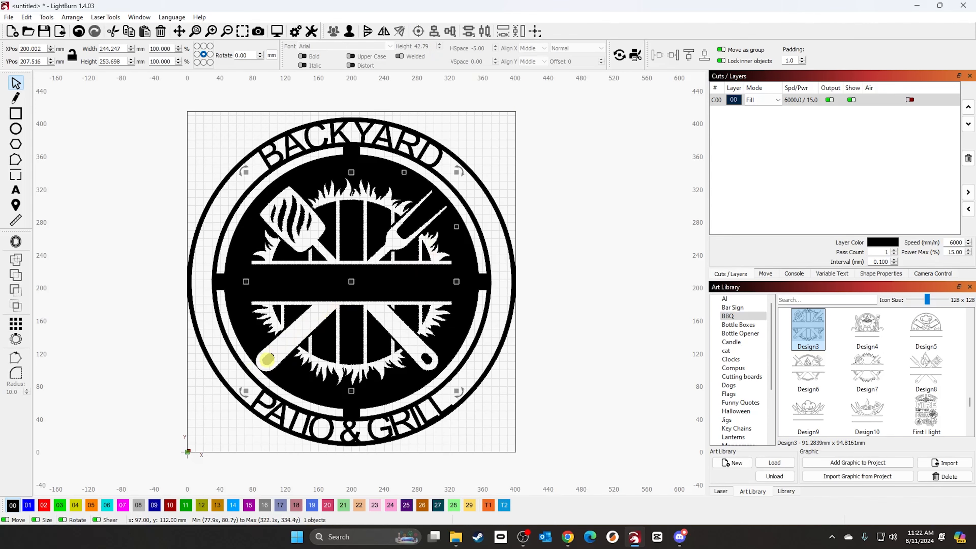
left_click(270, 349)
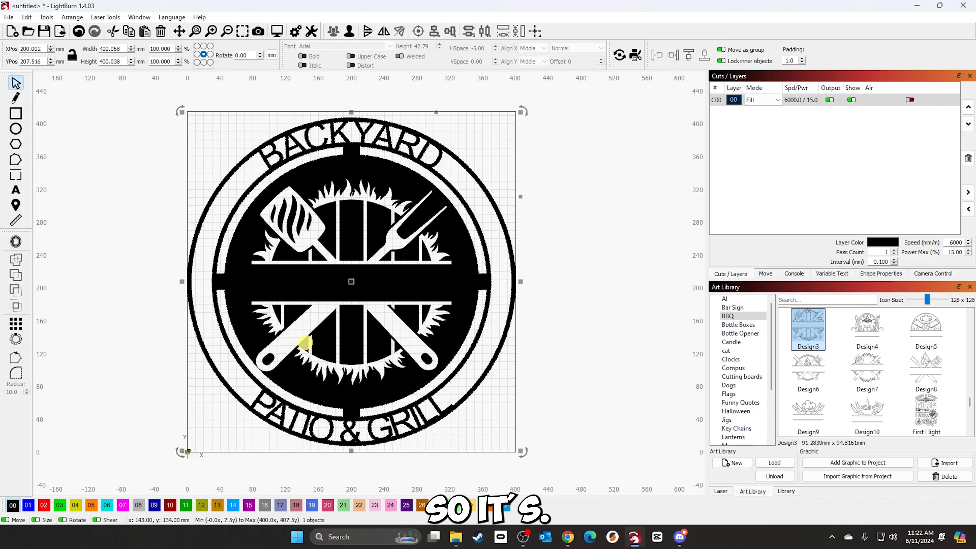
left_click(336, 301)
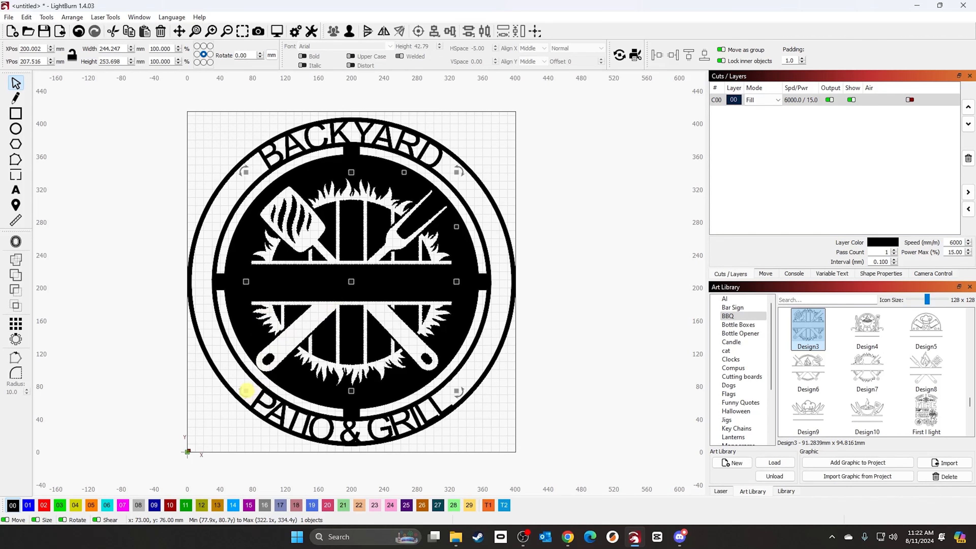
left_click_drag(246, 387, 261, 375)
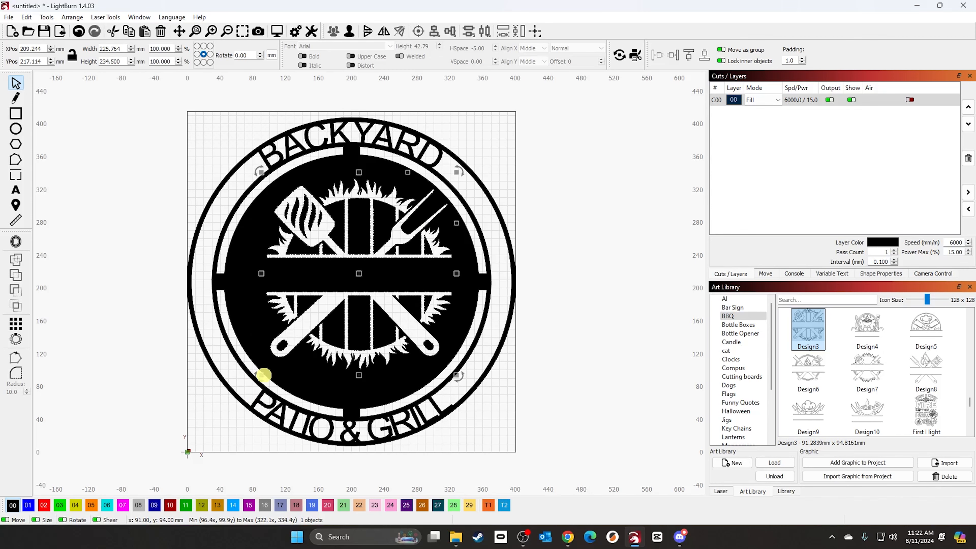
left_click(534, 30)
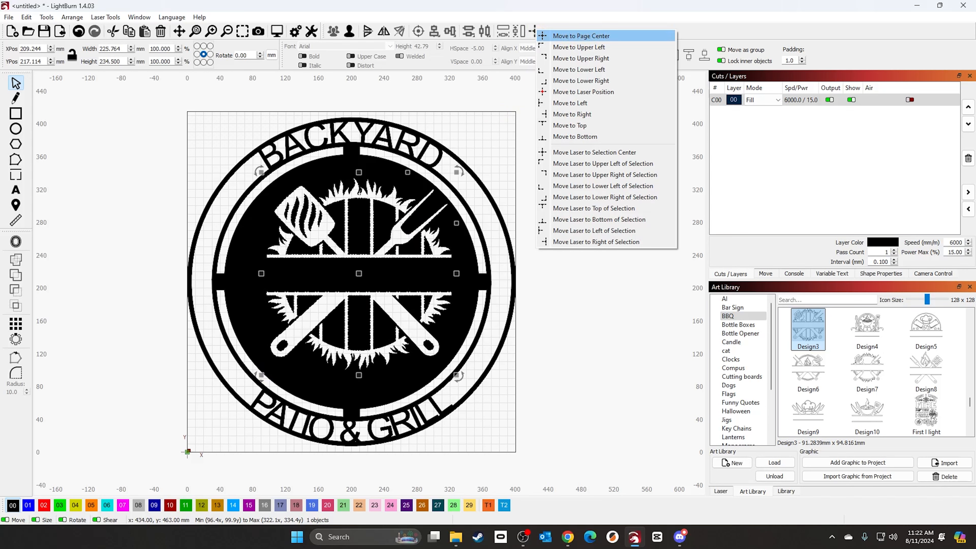
left_click(575, 36)
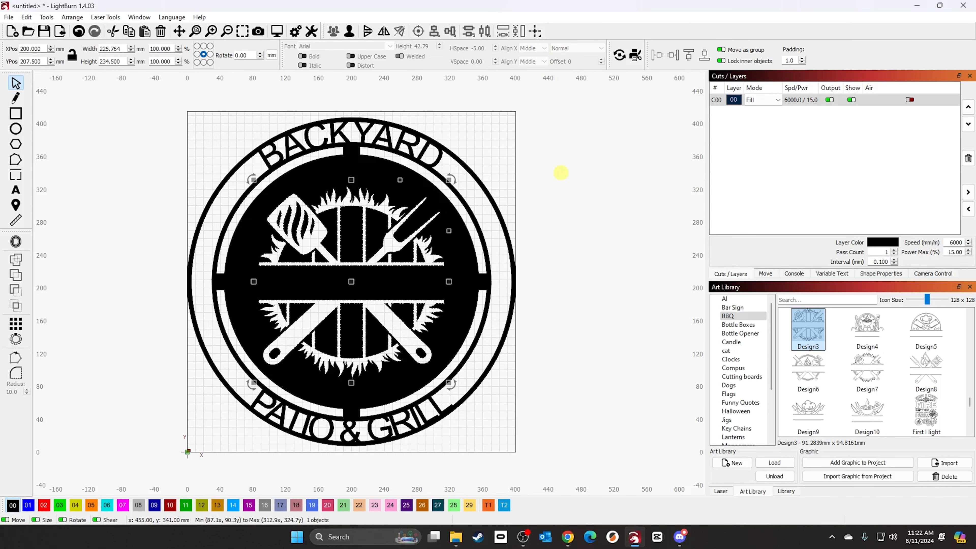
left_click(561, 173)
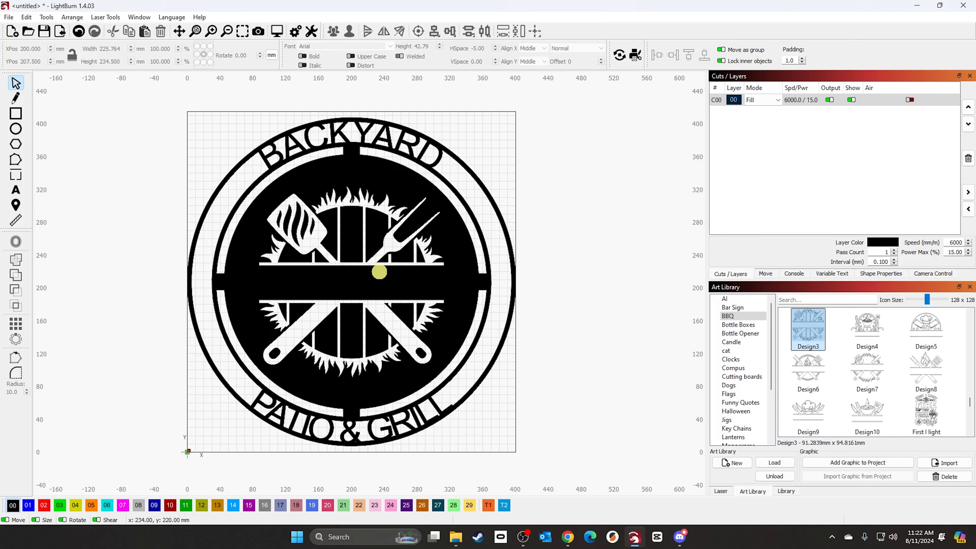
- Add Arial text reading "The" plus the family's surname, and move it to the page centre between the graphic's two horizontal bars
left_click(303, 273)
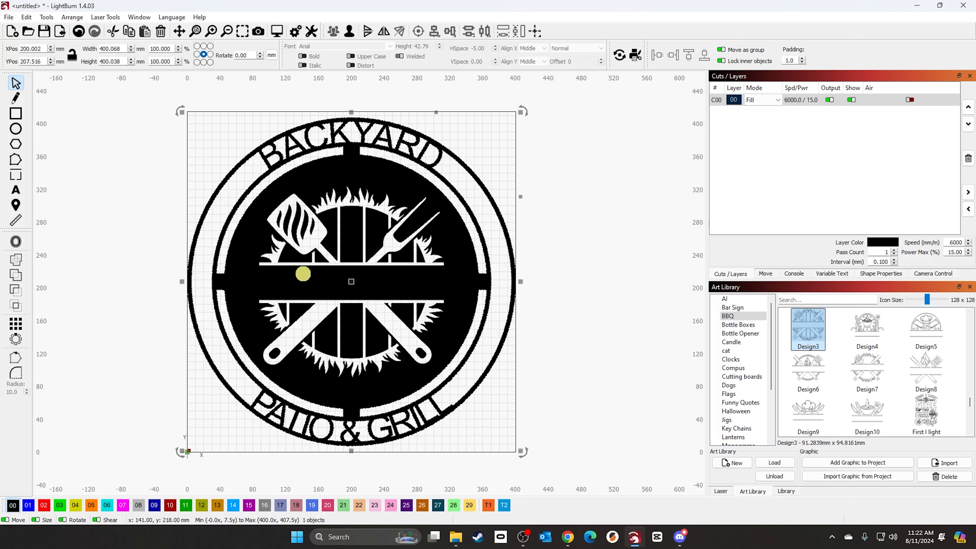
type("t")
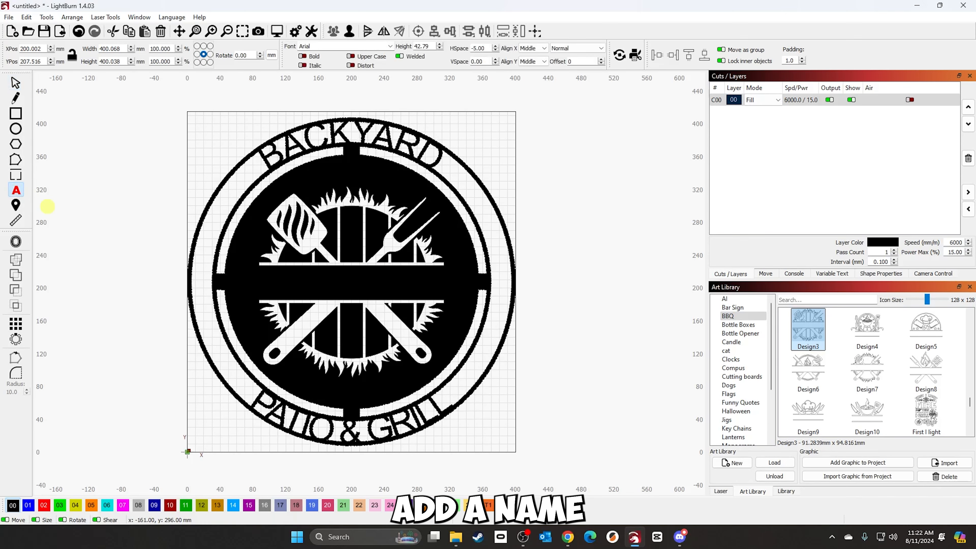
type("T")
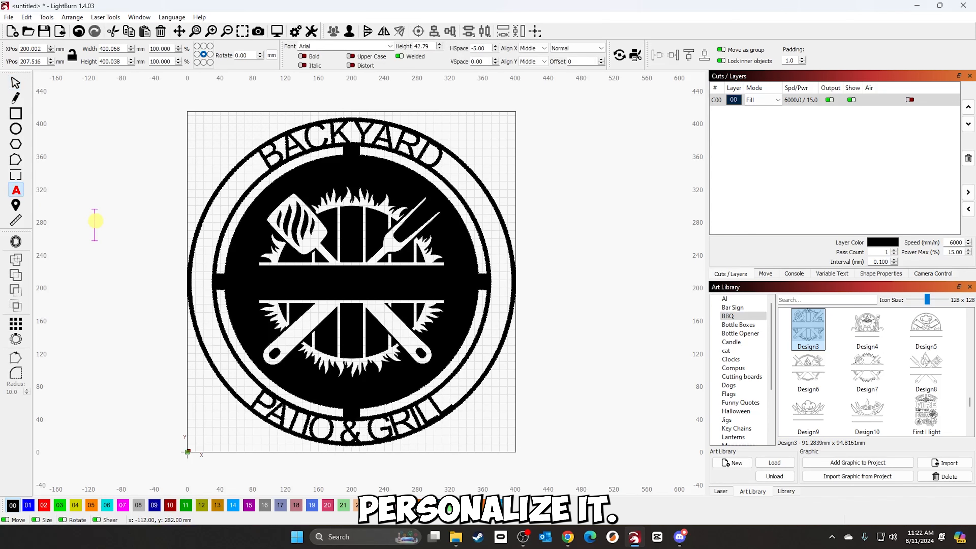
type("he ")
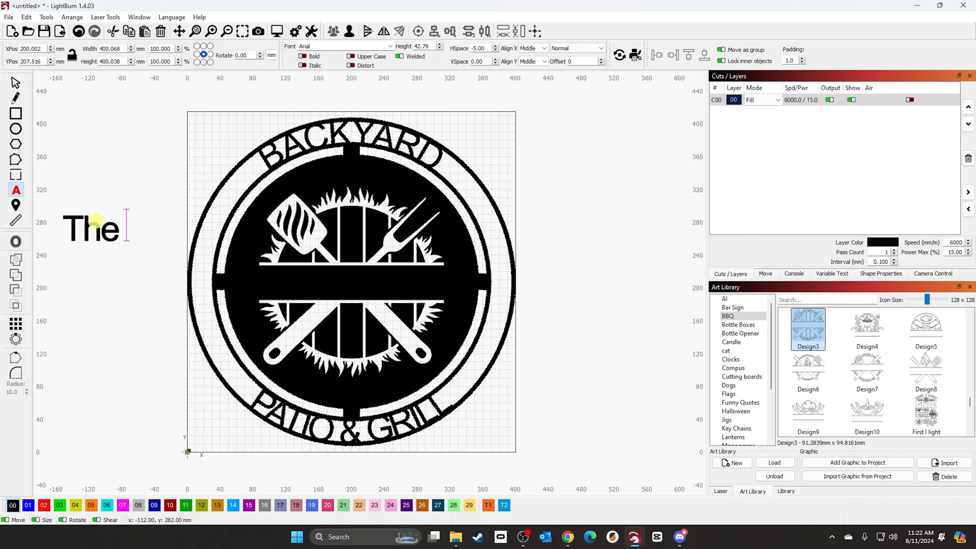
type("Smiths")
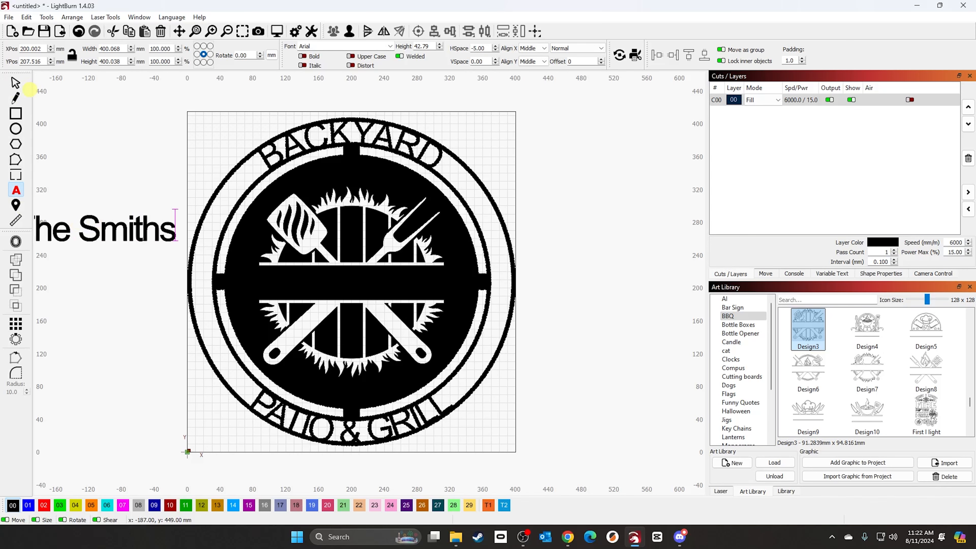
left_click(16, 82)
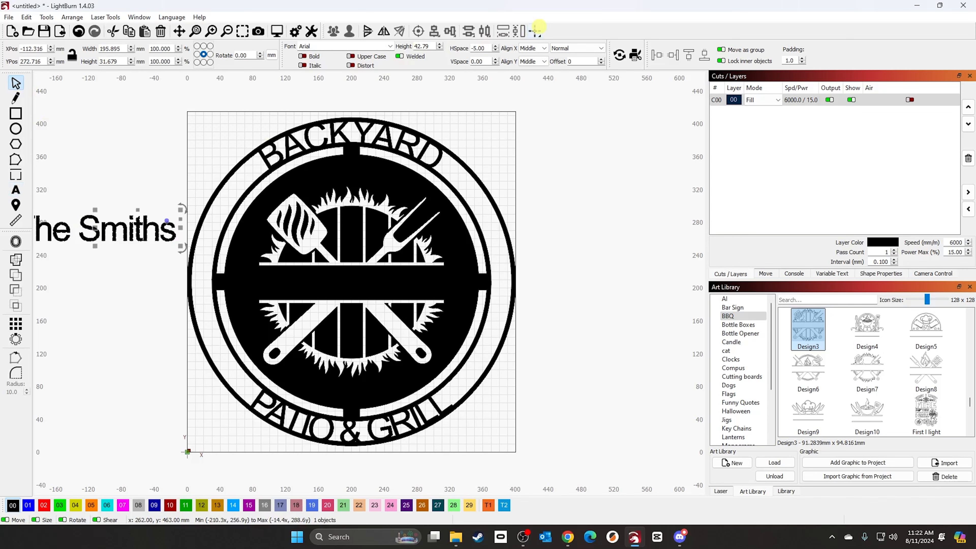
left_click(537, 30)
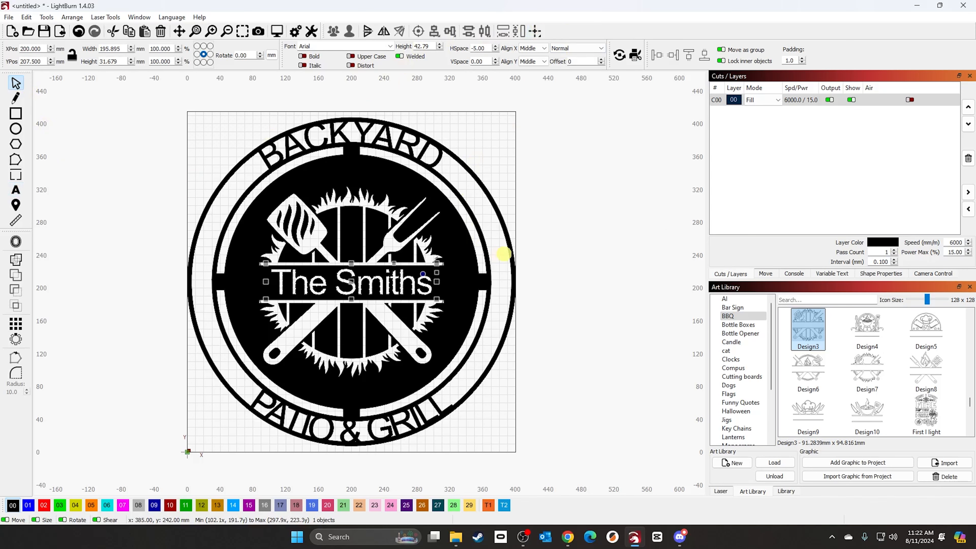
- Set the family name text's height to 47.79 mm to fill the band across the BBQ graphic
left_click(399, 280)
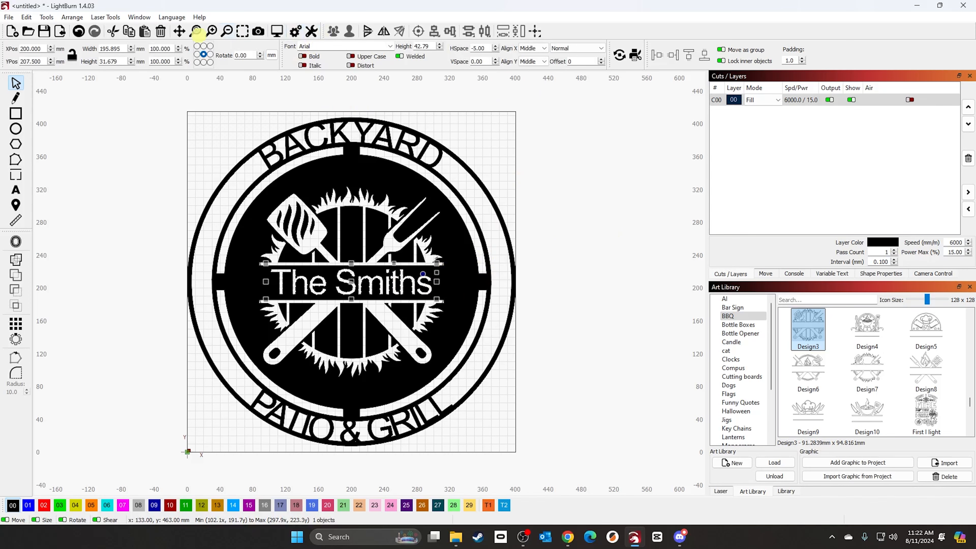
left_click(440, 44)
left_click(440, 44)
left_click(439, 44)
left_click(440, 44)
left_click(440, 44)
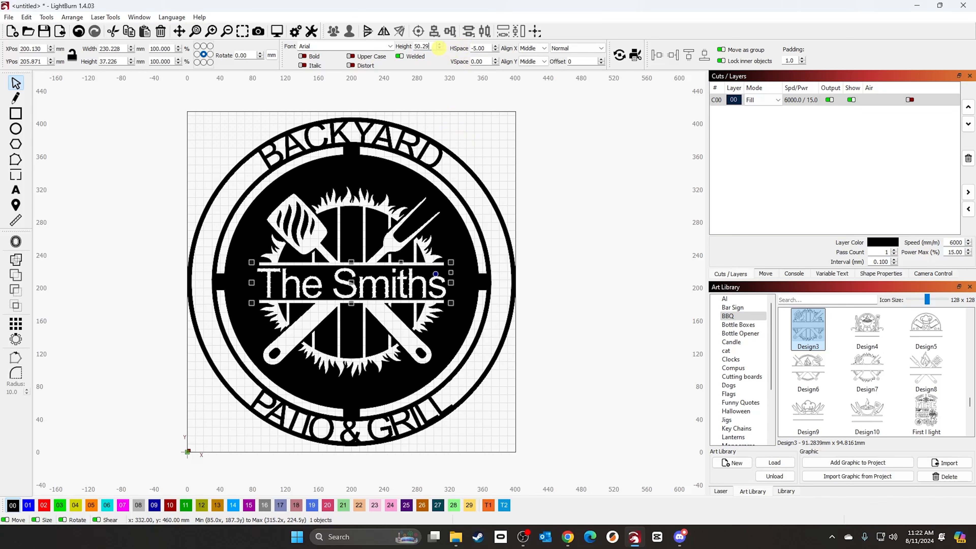
left_click(440, 49)
left_click(570, 146)
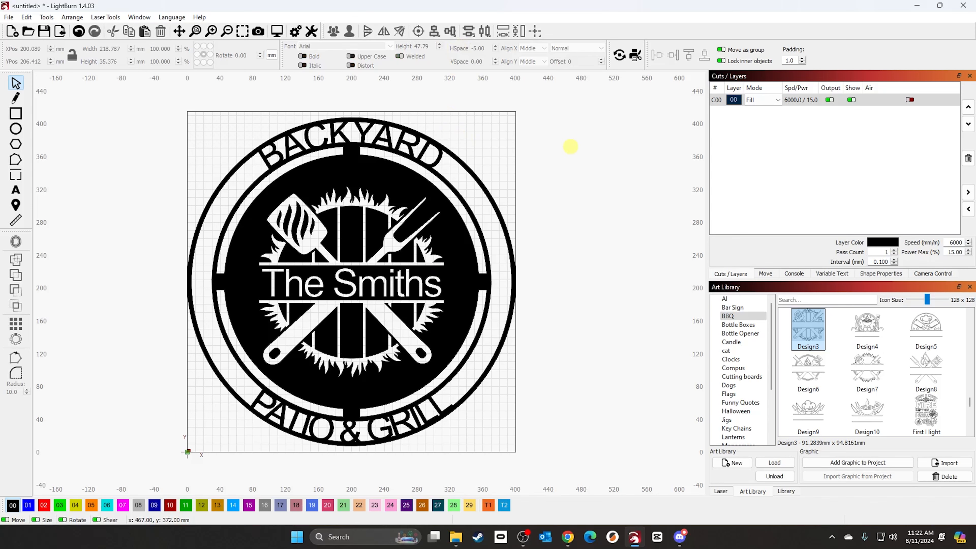